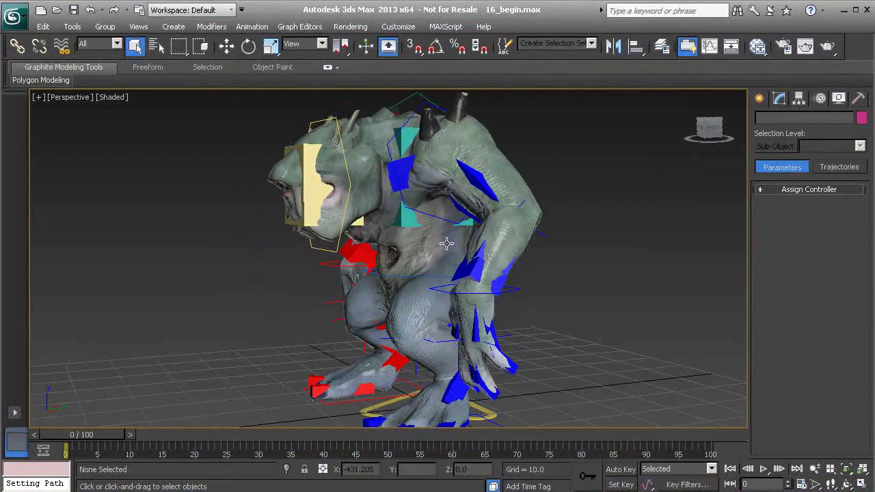
# - Create a CATMuscle with the default 3 by 2 segments on the grid beside the creature
pyautogui.scroll(2, 357, 209)
pyautogui.scroll(4, 359, 258)
pyautogui.scroll(1, 362, 206)
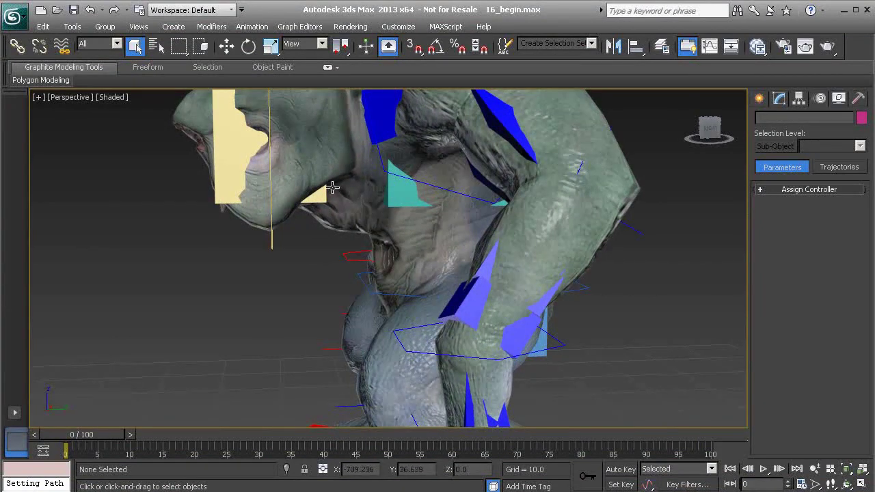
pyautogui.keyDown('alt'); pyautogui.moveTo(317, 214); pyautogui.dragTo(347, 179, button='middle'); pyautogui.keyUp('alt')
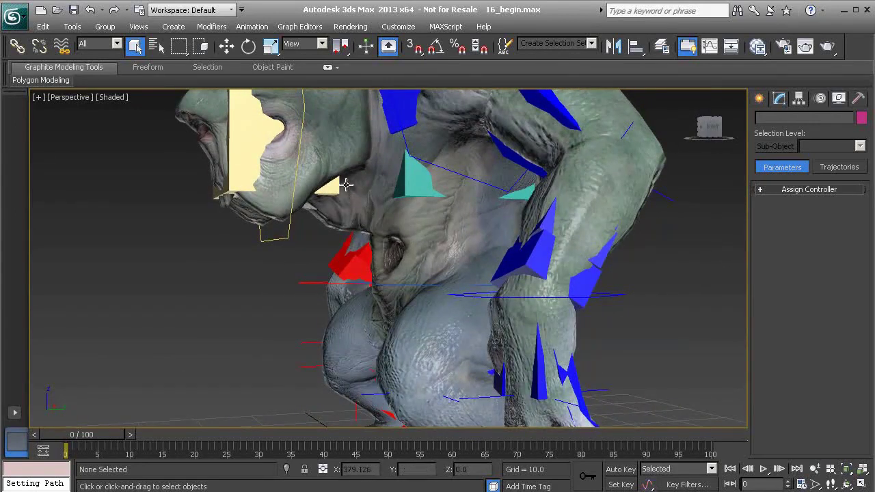
pyautogui.scroll(-10, 343, 174)
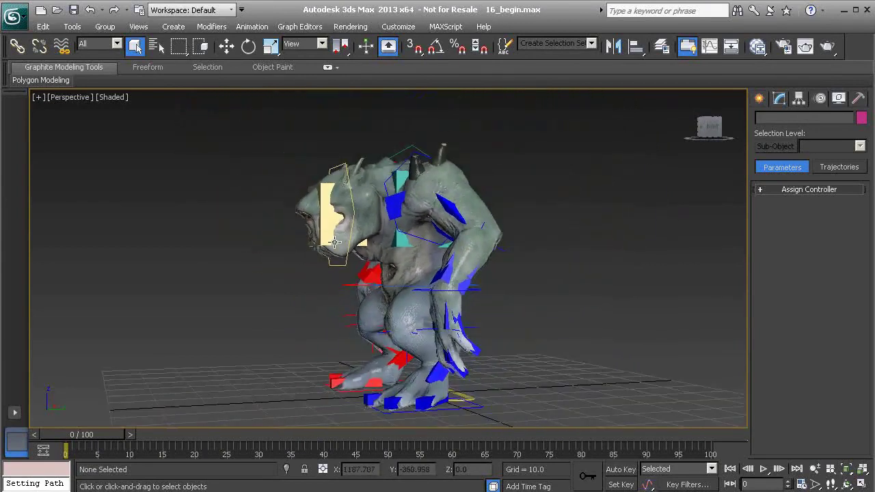
pyautogui.click(760, 99)
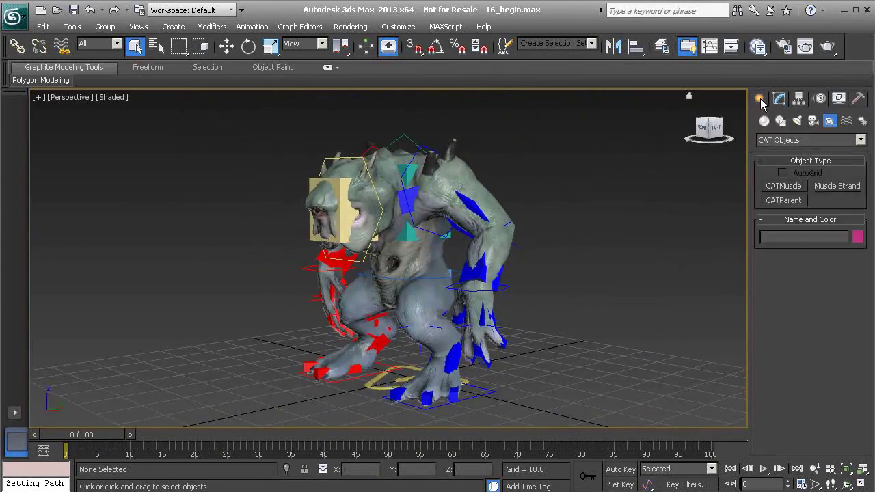
pyautogui.click(783, 188)
pyautogui.keyDown('alt'); pyautogui.moveTo(448, 240); pyautogui.dragTo(530, 319, button='middle'); pyautogui.keyUp('alt')
pyautogui.moveTo(529, 331); pyautogui.dragTo(561, 350)
pyautogui.moveTo(602, 381); pyautogui.dragTo(616, 403)
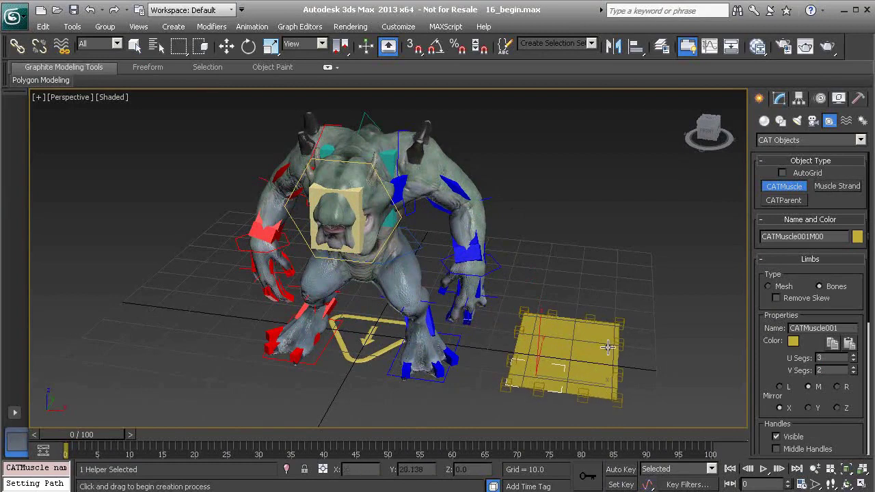
pyautogui.rightClick(592, 285)
# - Try moving the corner handle of the muscle nearest the creature's hand upward, and undo the move
pyautogui.scroll(4, 591, 338)
pyautogui.moveTo(621, 350); pyautogui.dragTo(531, 307, button='middle')
pyautogui.click(533, 308)
pyautogui.press('w')
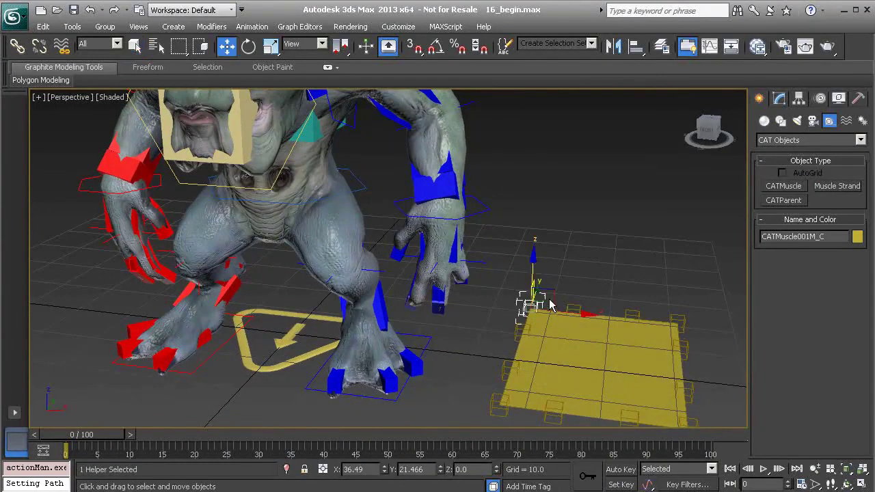
pyautogui.moveTo(539, 302); pyautogui.dragTo(537, 236)
pyautogui.hotkey('ctrl', 'z')
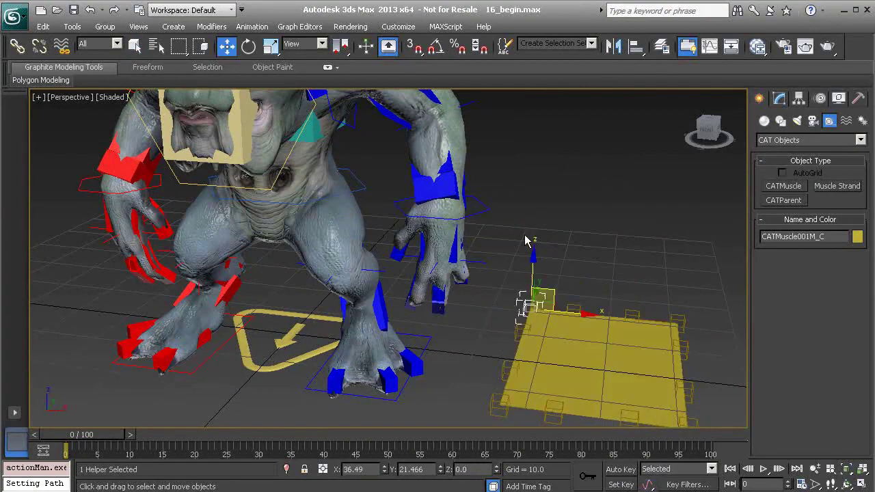
# - Lift the same corner handle twice more to test how the bone segments deform, undoing each move
pyautogui.moveTo(460, 217); pyautogui.dragTo(474, 265, button='middle')
pyautogui.moveTo(375, 143); pyautogui.dragTo(396, 196, button='middle')
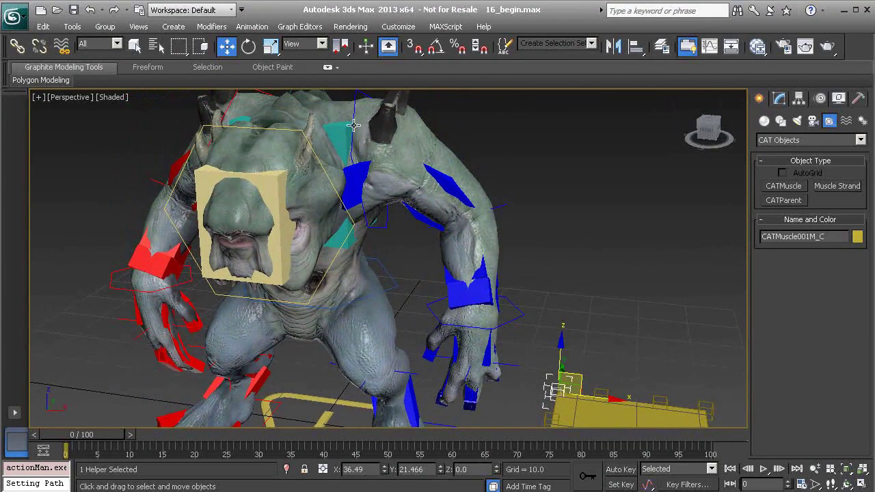
pyautogui.keyDown('alt'); pyautogui.moveTo(418, 200); pyautogui.dragTo(401, 181, button='middle'); pyautogui.keyUp('alt')
pyautogui.moveTo(601, 396); pyautogui.dragTo(563, 377, button='middle')
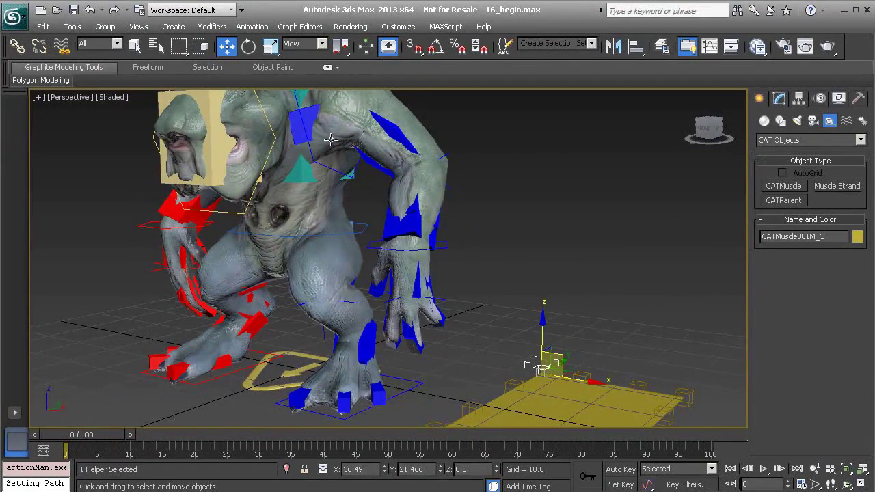
pyautogui.keyDown('alt'); pyautogui.moveTo(508, 347); pyautogui.dragTo(548, 362, button='middle'); pyautogui.keyUp('alt')
pyautogui.moveTo(548, 363); pyautogui.dragTo(472, 305, button='middle')
pyautogui.moveTo(482, 302); pyautogui.dragTo(483, 243)
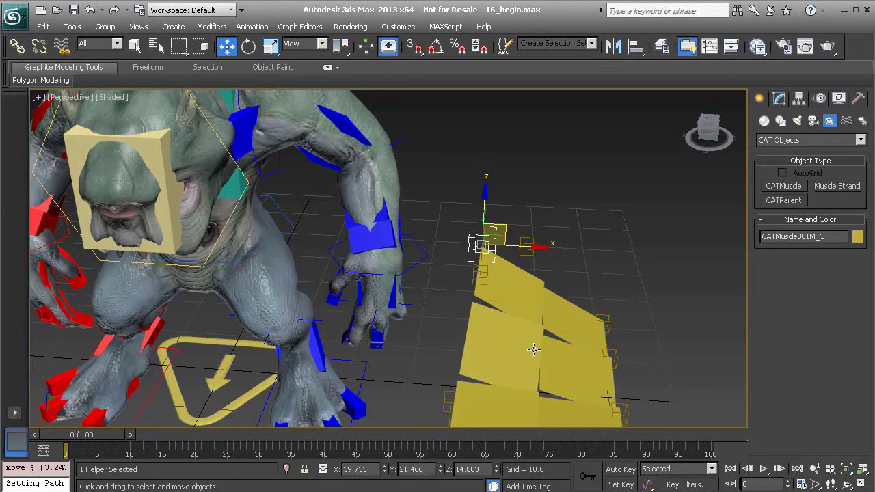
pyautogui.hotkey('ctrl', 'z')
pyautogui.keyDown('alt'); pyautogui.moveTo(536, 337); pyautogui.dragTo(488, 298, button='middle'); pyautogui.keyUp('alt')
pyautogui.moveTo(477, 295); pyautogui.dragTo(487, 223)
pyautogui.hotkey('ctrl', 'z')
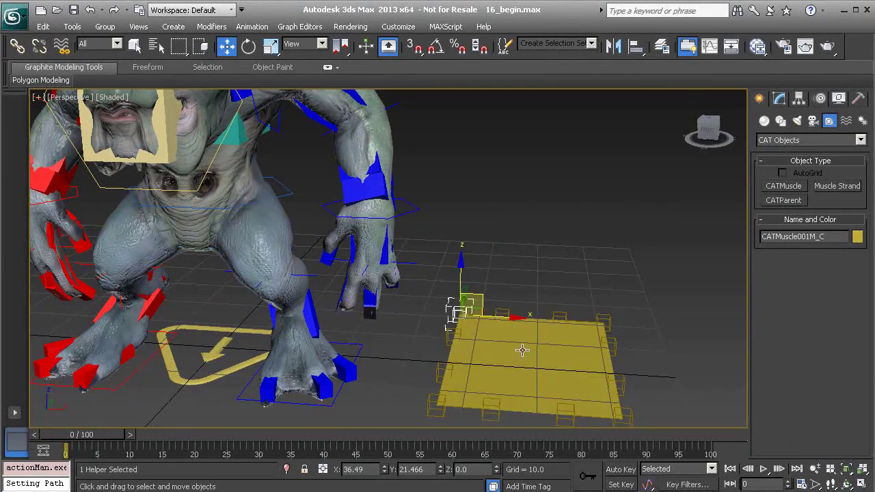
# - Change the CATMuscle's type to Mesh
pyautogui.click(516, 349)
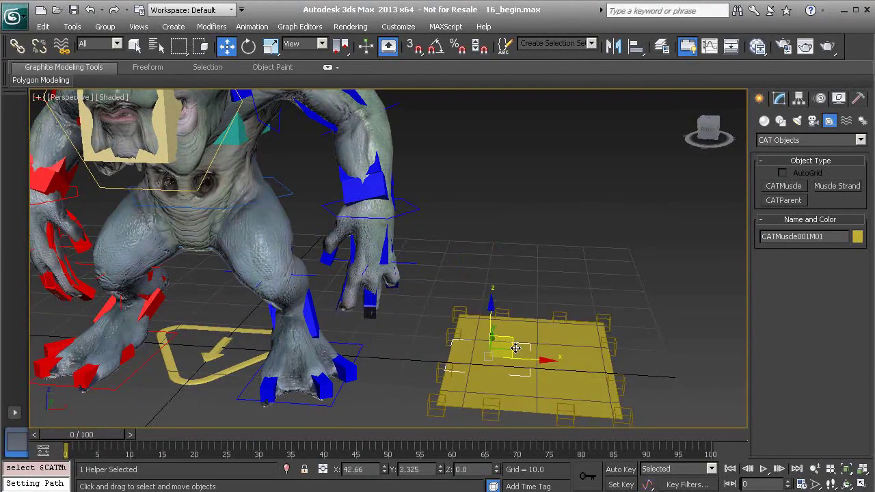
pyautogui.click(780, 99)
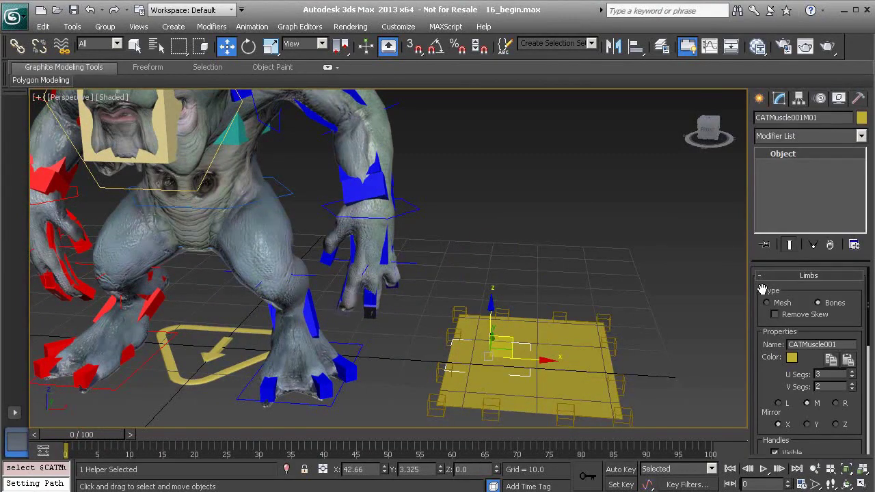
pyautogui.click(779, 305)
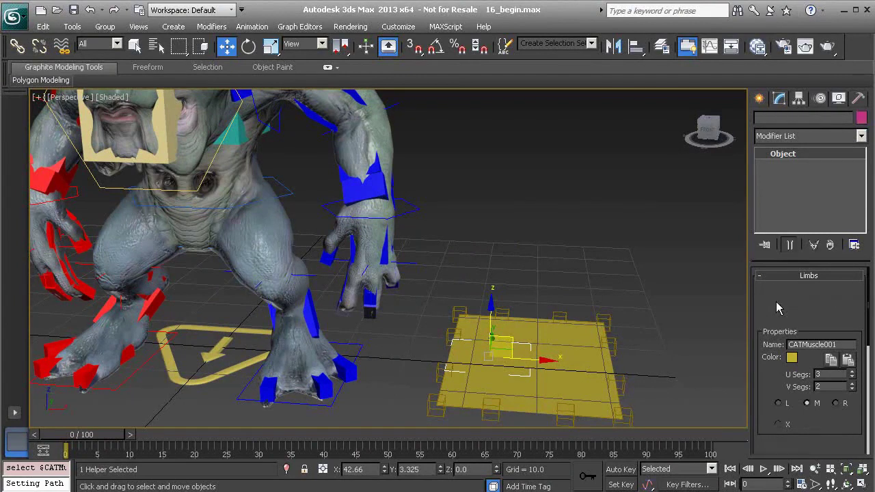
# - Try lifting the handle next to the far corner to test the mesh deformation, and undo the move
pyautogui.click(502, 314)
pyautogui.moveTo(504, 312); pyautogui.dragTo(527, 209)
pyautogui.hotkey('ctrl', 'z')
pyautogui.keyDown('alt'); pyautogui.moveTo(532, 335); pyautogui.dragTo(488, 307, button='middle'); pyautogui.keyUp('alt')
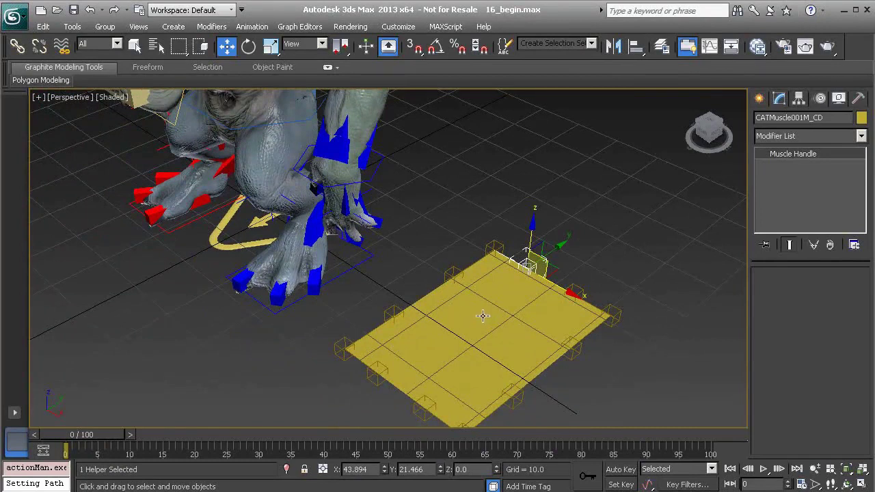
# - Show edged faces in the perspective view and set the muscle's U and V segments to 7
pyautogui.click(475, 316)
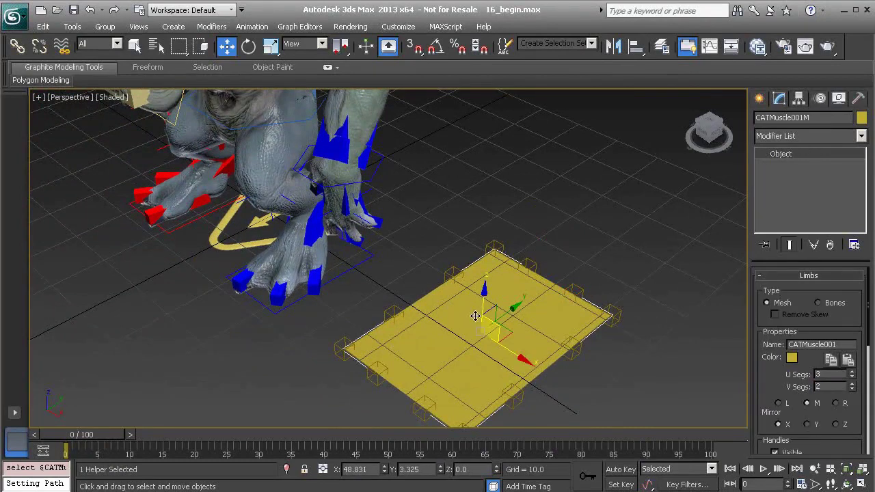
pyautogui.press('F4')
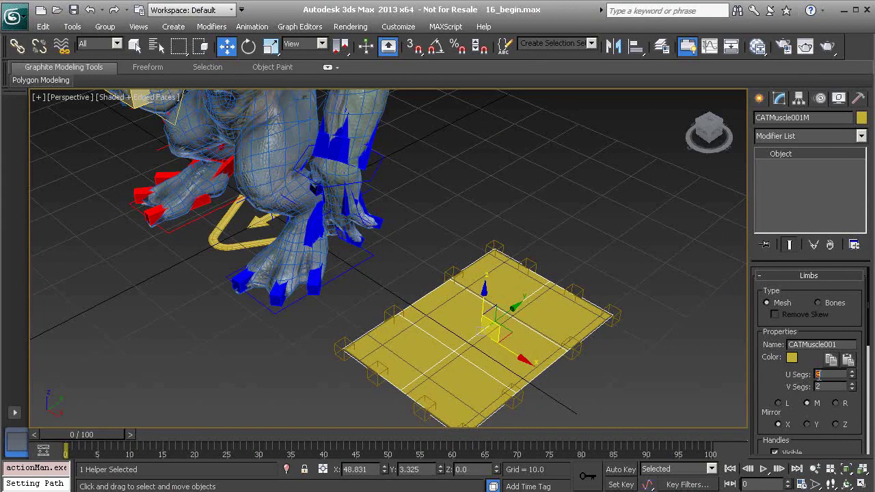
pyautogui.press('Return')
pyautogui.write('7')
pyautogui.press('Return')
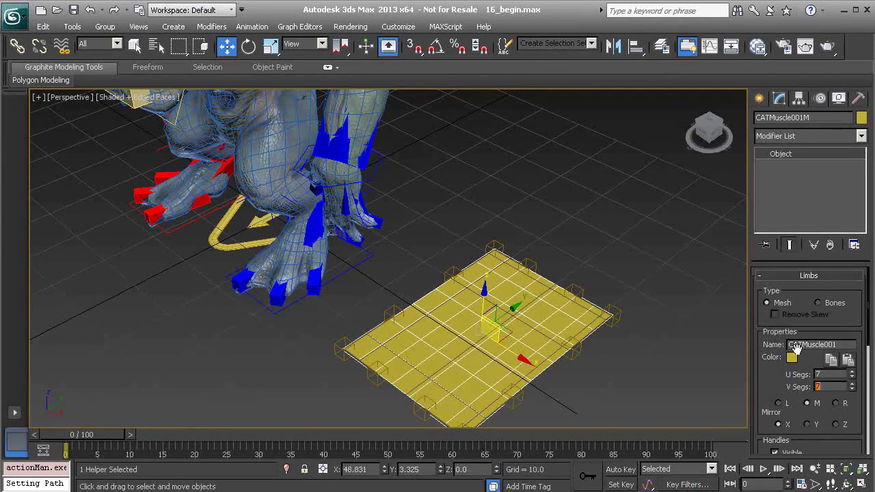
# - Try moving an edge handle of the denser muscle mesh up and outward, and undo the move
pyautogui.click(576, 291)
pyautogui.keyDown('alt'); pyautogui.moveTo(588, 294); pyautogui.dragTo(582, 265, button='middle'); pyautogui.keyUp('alt')
pyautogui.moveTo(593, 270); pyautogui.dragTo(644, 235)
pyautogui.hotkey('ctrl', 'z')
pyautogui.keyDown('alt'); pyautogui.moveTo(451, 293); pyautogui.dragTo(447, 319, button='middle'); pyautogui.keyUp('alt')
# - Select the whole muscle and rotate it about -82 degrees around the X axis so it stands upright
pyautogui.click(494, 336)
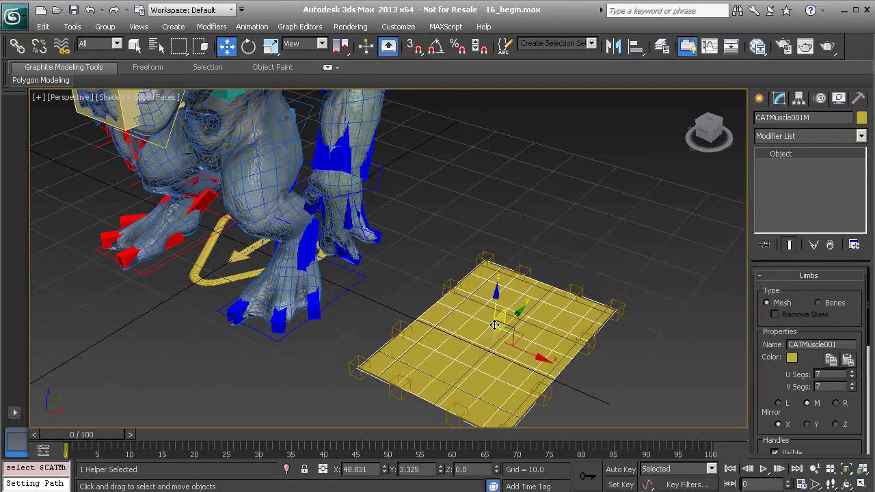
pyautogui.keyDown('alt'); pyautogui.moveTo(495, 337); pyautogui.dragTo(453, 314, button='middle'); pyautogui.keyUp('alt')
pyautogui.press('e')
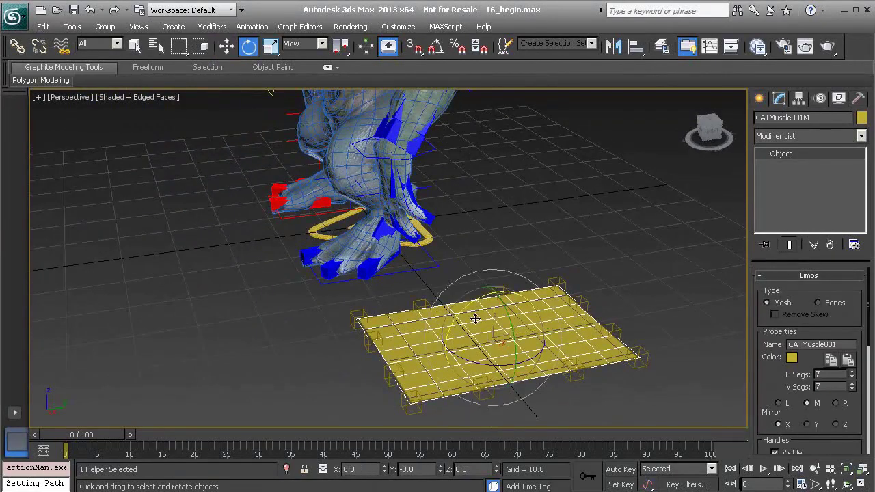
pyautogui.moveTo(462, 307); pyautogui.dragTo(549, 280)
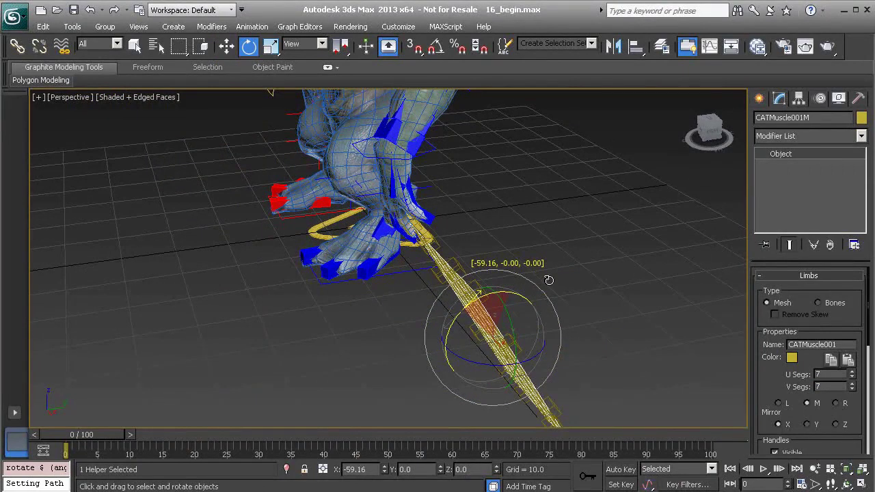
pyautogui.hotkey('ctrl', 'z')
pyautogui.moveTo(464, 308); pyautogui.dragTo(580, 267)
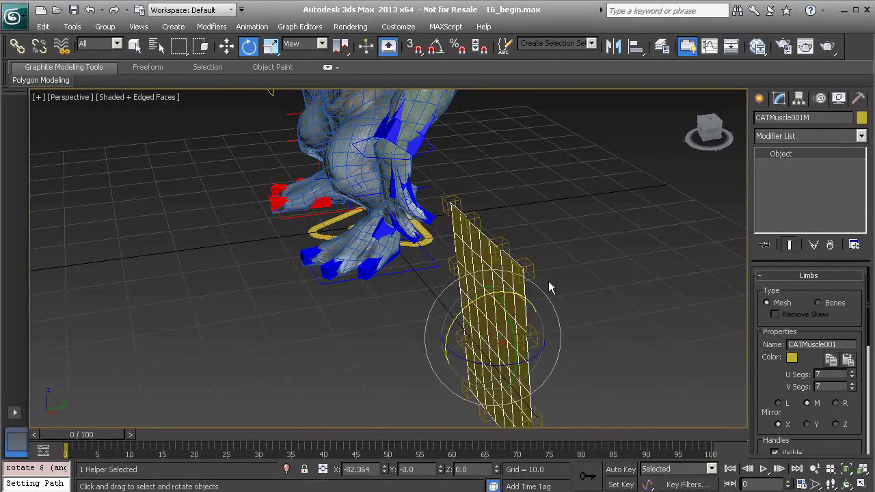
# - Select the muscle together with all its handles, try a small rotation, and undo it
pyautogui.keyDown('alt'); pyautogui.moveTo(486, 307); pyautogui.dragTo(498, 301, button='middle'); pyautogui.keyUp('alt')
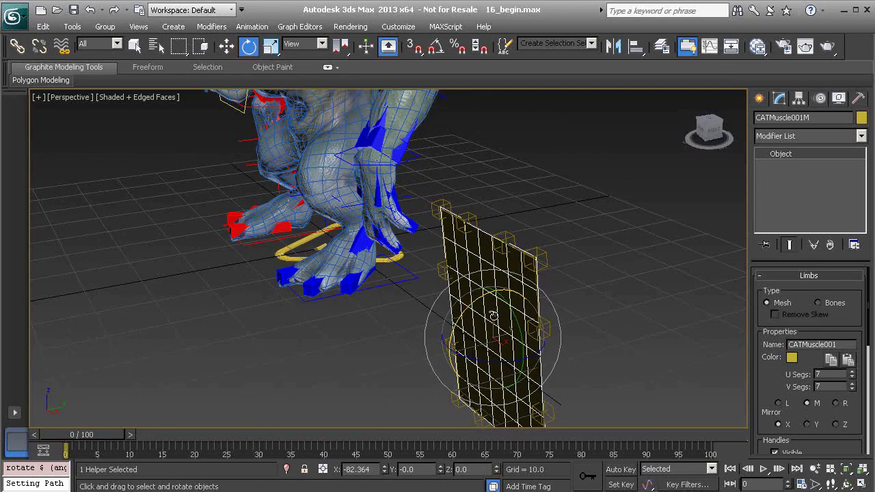
pyautogui.keyDown('alt'); pyautogui.moveTo(492, 316); pyautogui.dragTo(524, 297, button='middle'); pyautogui.keyUp('alt')
pyautogui.keyDown('alt'); pyautogui.moveTo(471, 250); pyautogui.dragTo(452, 293, button='middle'); pyautogui.keyUp('alt')
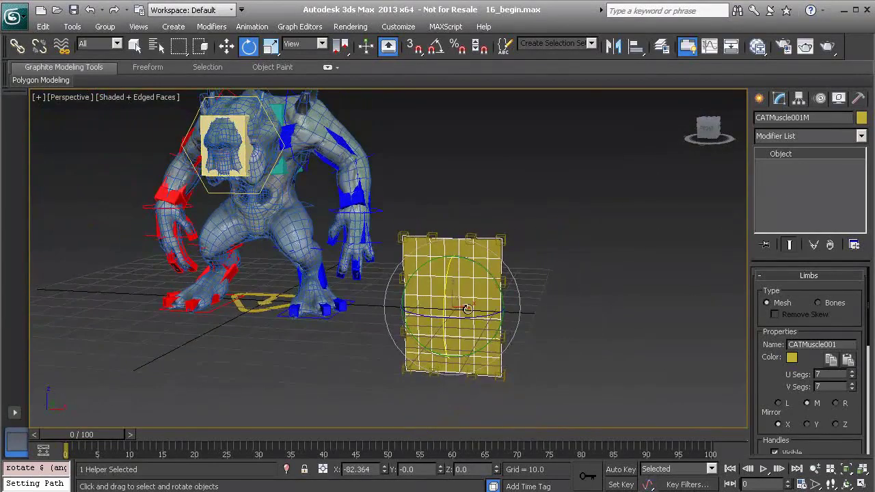
pyautogui.moveTo(398, 199); pyautogui.dragTo(522, 340)
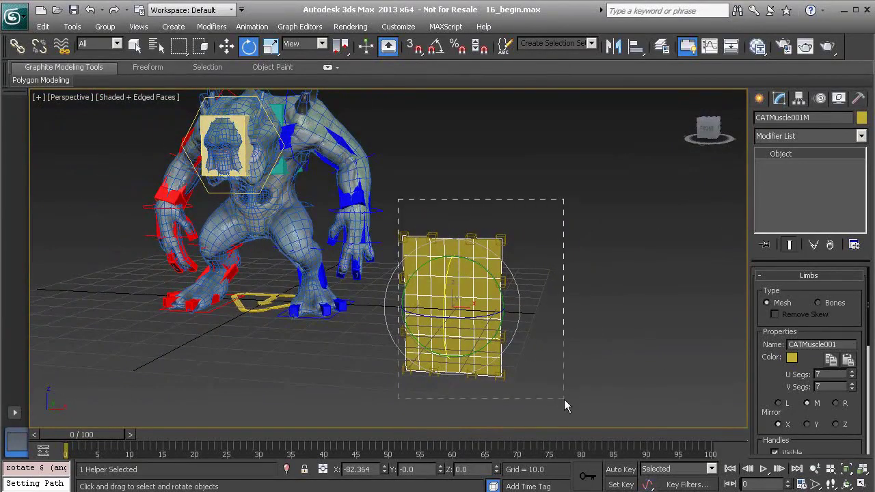
pyautogui.moveTo(564, 400); pyautogui.dragTo(564, 400)
pyautogui.keyDown('alt'); pyautogui.moveTo(438, 294); pyautogui.dragTo(452, 294, button='middle'); pyautogui.keyUp('alt')
pyautogui.moveTo(443, 278)
pyautogui.mouseDown()
pyautogui.moveTo(461, 256)
pyautogui.moveTo(448, 273)
pyautogui.mouseUp()
pyautogui.hotkey('ctrl', 'z')
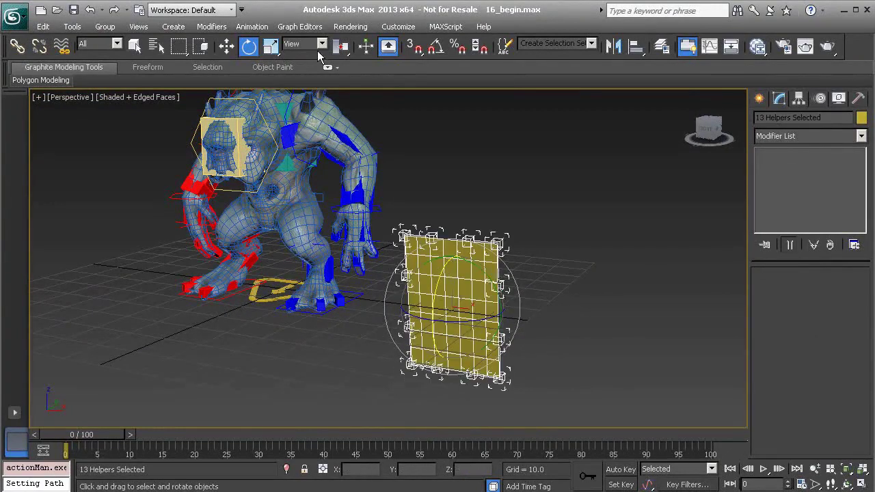
# - Change the transform centre for the selected muscle and handles, and rotate the muscle about 92 degrees around the Y axis
pyautogui.click(341, 46)
pyautogui.moveTo(340, 48); pyautogui.dragTo(346, 94)
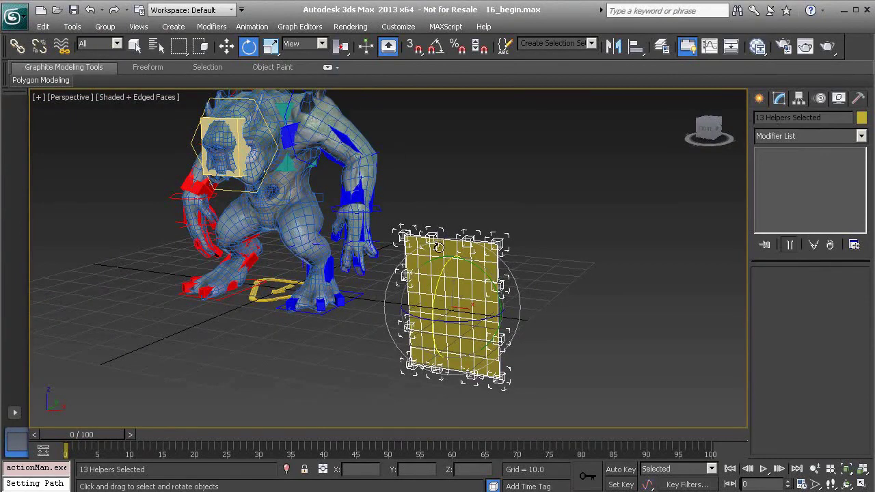
pyautogui.moveTo(442, 272); pyautogui.dragTo(453, 244)
pyautogui.hotkey('ctrl', 'z')
pyautogui.moveTo(483, 270); pyautogui.dragTo(562, 319)
pyautogui.click(562, 319)
# - Delete the test muscle from the scene
pyautogui.click(473, 287)
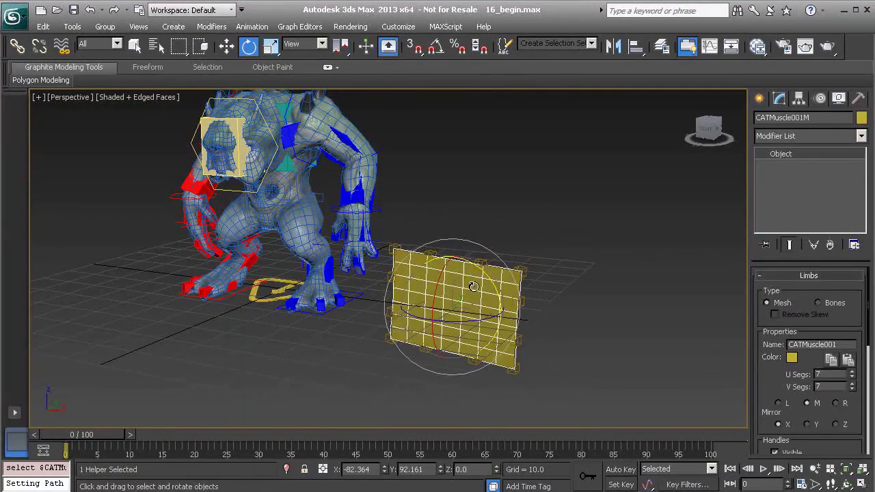
pyautogui.press('Delete')
pyautogui.keyDown('alt'); pyautogui.moveTo(477, 291); pyautogui.dragTo(392, 287, button='middle'); pyautogui.keyUp('alt')
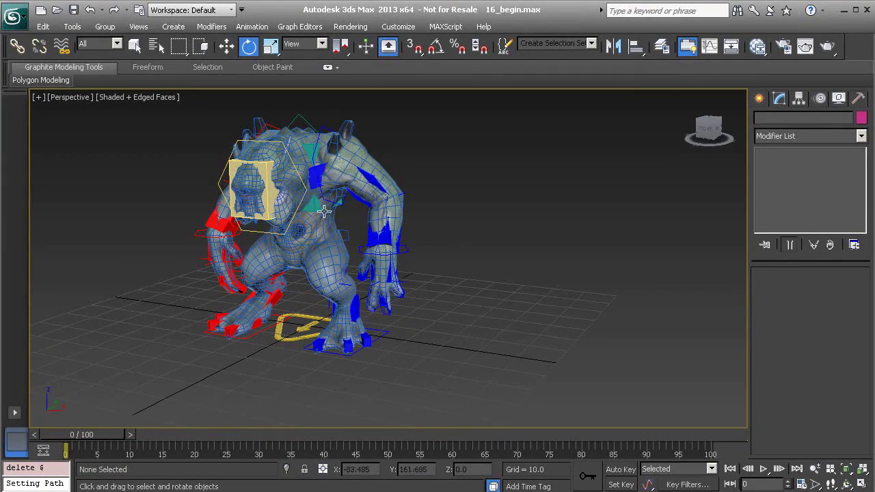
pyautogui.moveTo(435, 226); pyautogui.dragTo(473, 253, button='middle')
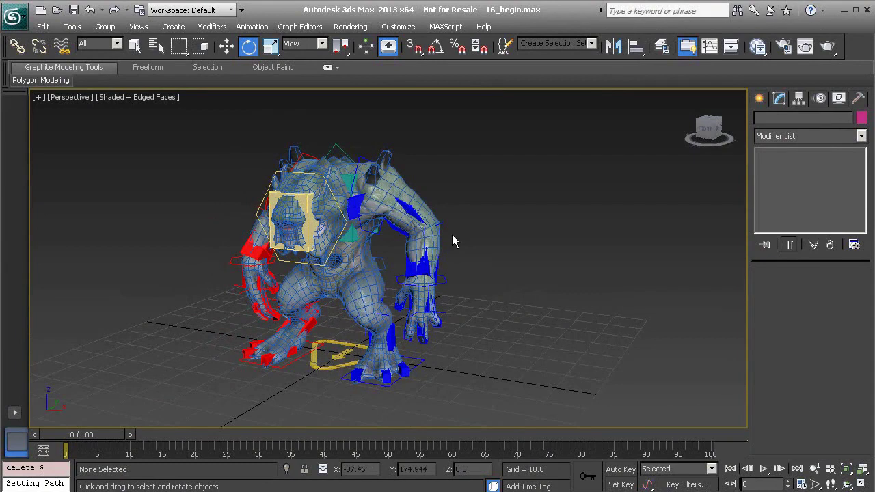
# - Examine the creature in the front wireframe view, and inspect its neck and shoulder area closely in the perspective view
pyautogui.hotkey('alt', 'w')
pyautogui.rightClick(466, 182)
pyautogui.hotkey('alt', 'w')
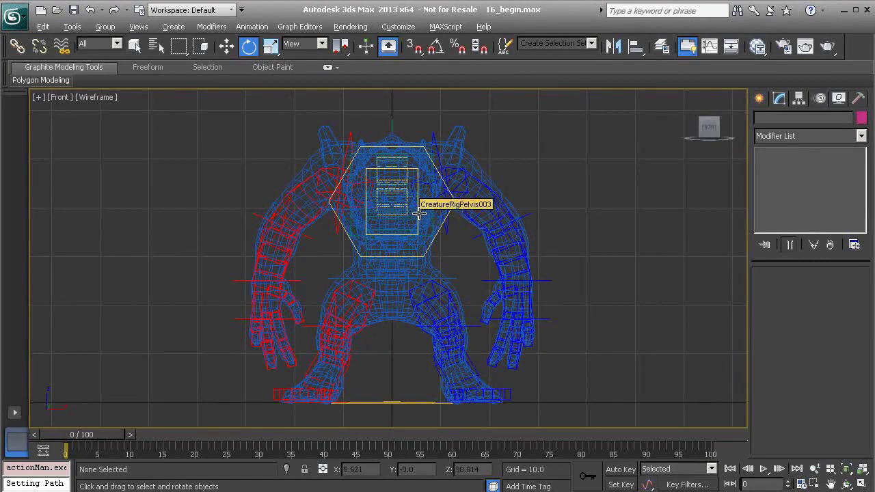
pyautogui.hotkey('alt', 'w')
pyautogui.rightClick(440, 310)
pyautogui.hotkey('alt', 'w')
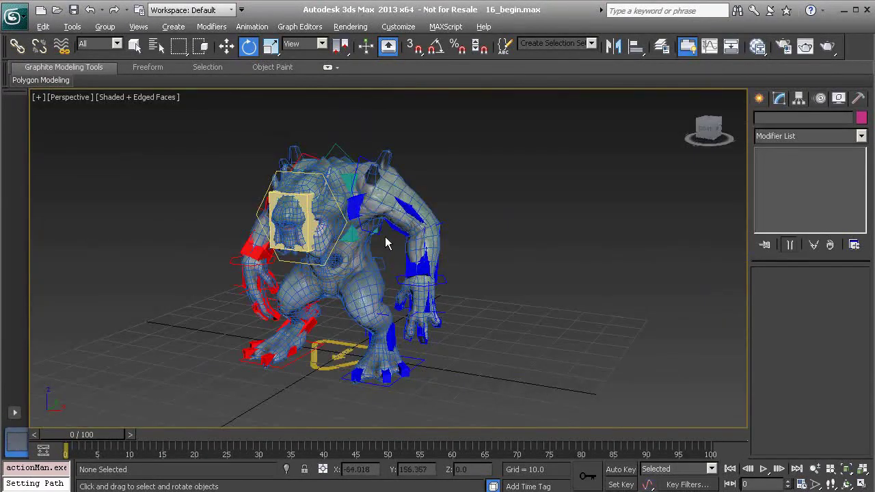
pyautogui.moveTo(388, 237); pyautogui.dragTo(450, 277, button='middle')
pyautogui.scroll(5, 456, 255)
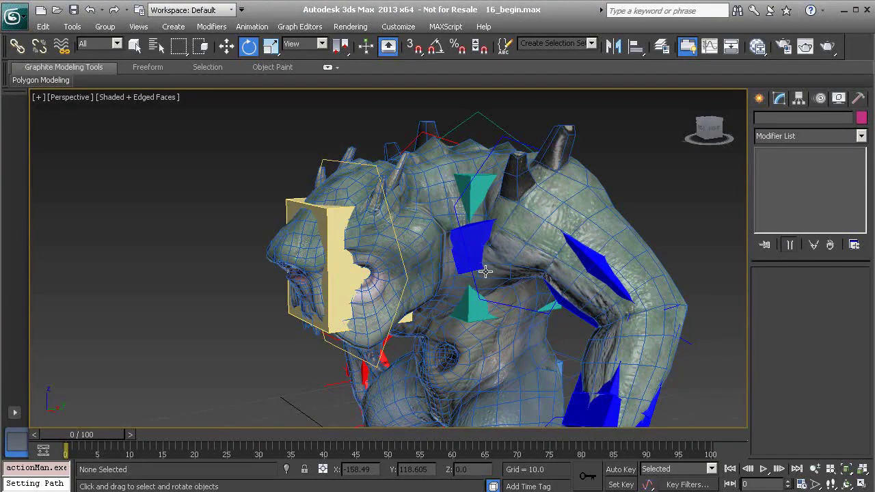
pyautogui.moveTo(455, 277); pyautogui.dragTo(403, 238, button='middle')
pyautogui.scroll(3, 397, 273)
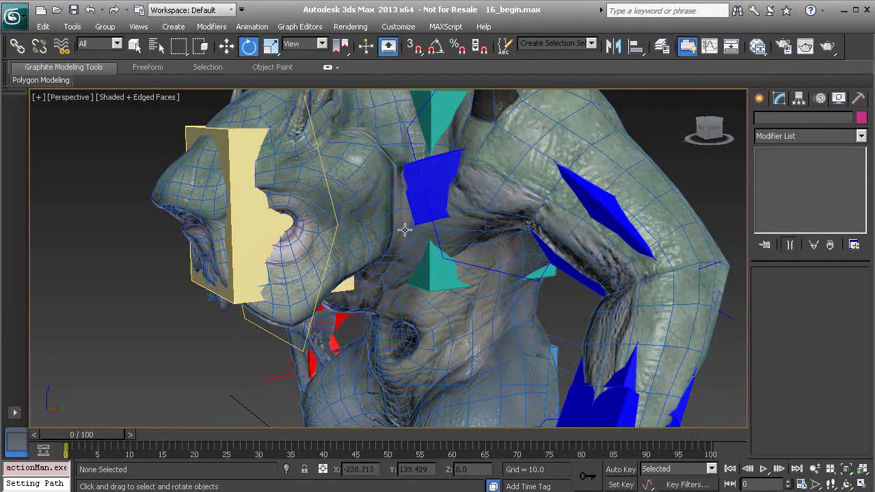
pyautogui.keyDown('alt'); pyautogui.moveTo(408, 251); pyautogui.dragTo(369, 249, button='middle'); pyautogui.keyUp('alt')
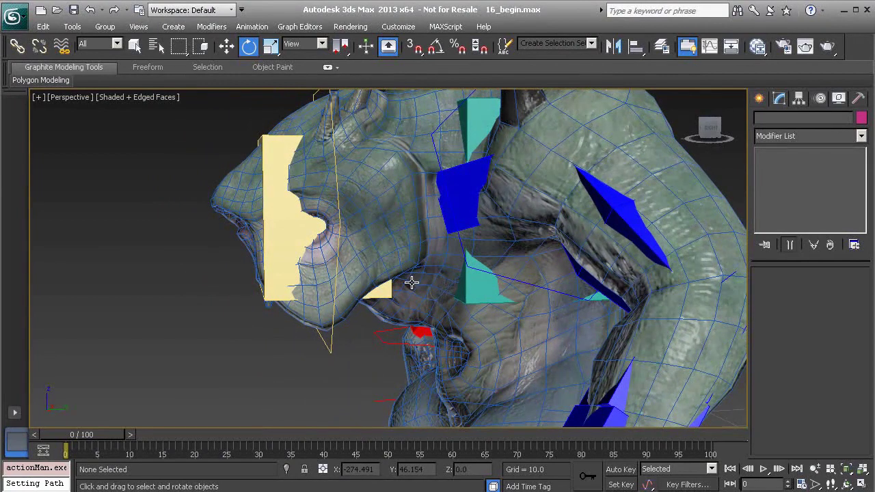
# - Create a Mesh-type muscle strand lying on the ground beside the creature
pyautogui.moveTo(430, 267)
pyautogui.keyDown('alt'); pyautogui.mouseDown(button='middle')
pyautogui.moveTo(453, 262)
pyautogui.moveTo(379, 267)
pyautogui.moveTo(415, 276)
pyautogui.mouseUp(button='middle'); pyautogui.keyUp('alt')
pyautogui.scroll(-2, 406, 225)
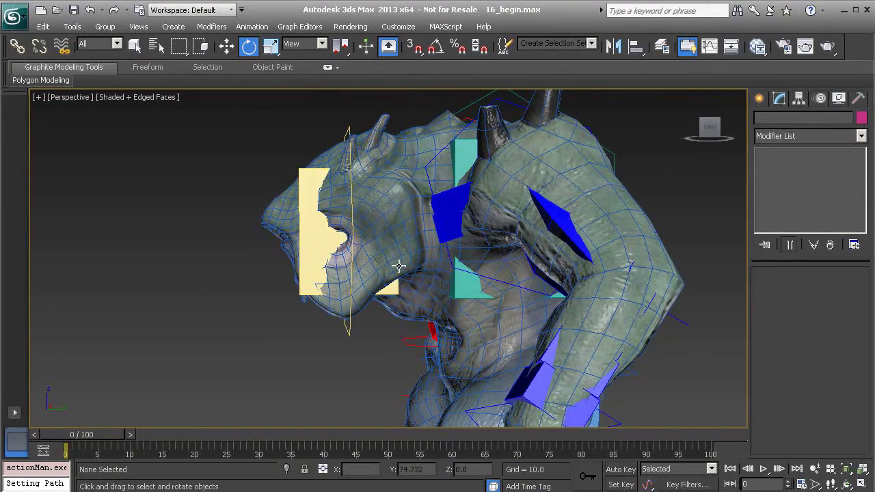
pyautogui.keyDown('alt'); pyautogui.moveTo(426, 292); pyautogui.dragTo(381, 260, button='middle'); pyautogui.keyUp('alt')
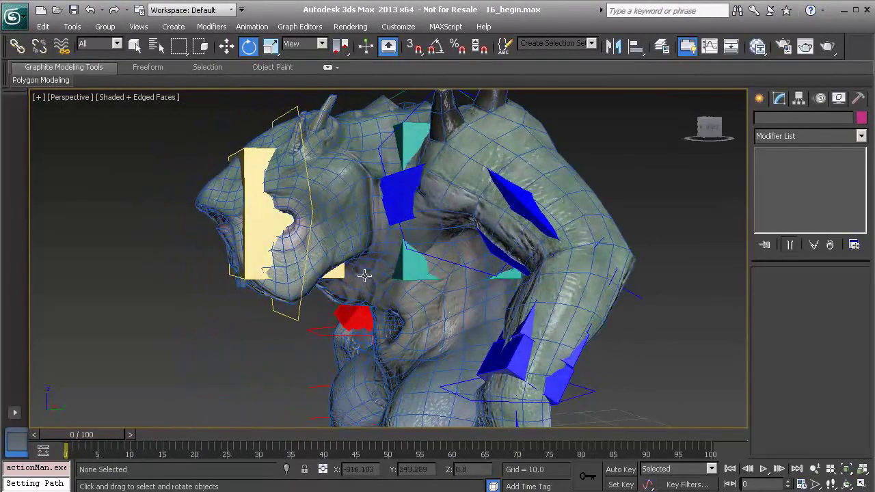
pyautogui.scroll(-5, 341, 265)
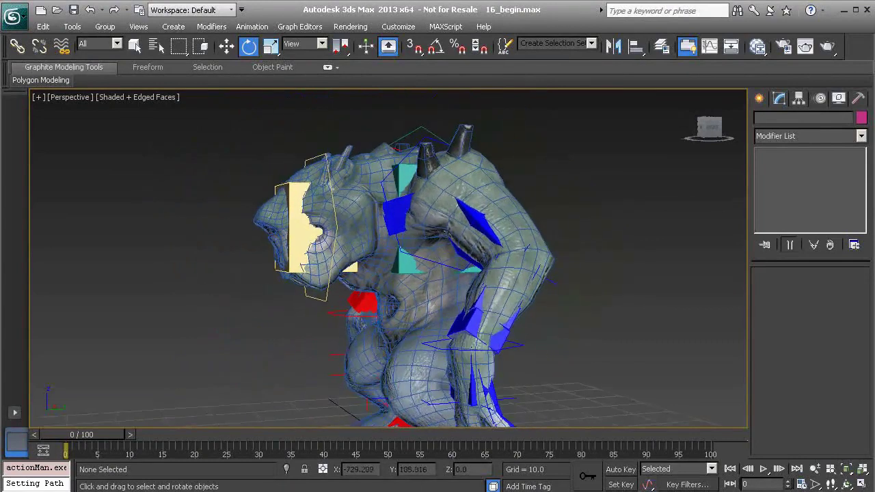
pyautogui.keyDown('alt'); pyautogui.moveTo(404, 275); pyautogui.dragTo(413, 221, button='middle'); pyautogui.keyUp('alt')
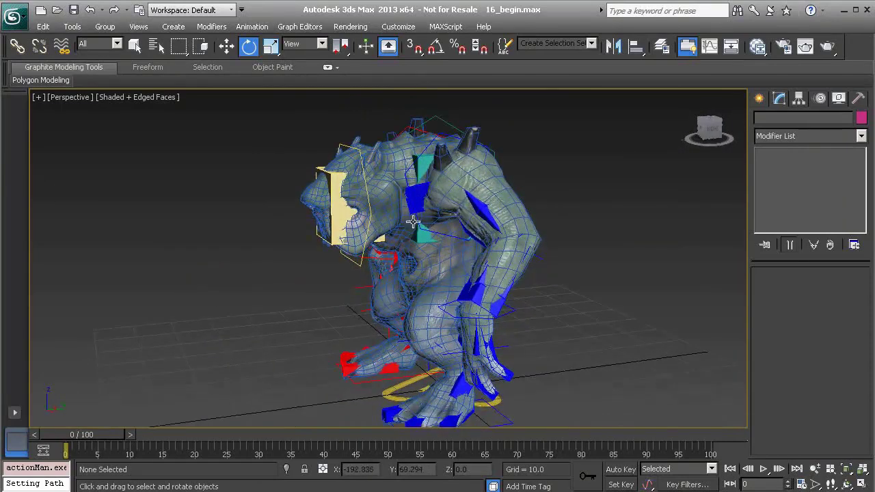
pyautogui.click(760, 98)
pyautogui.click(839, 186)
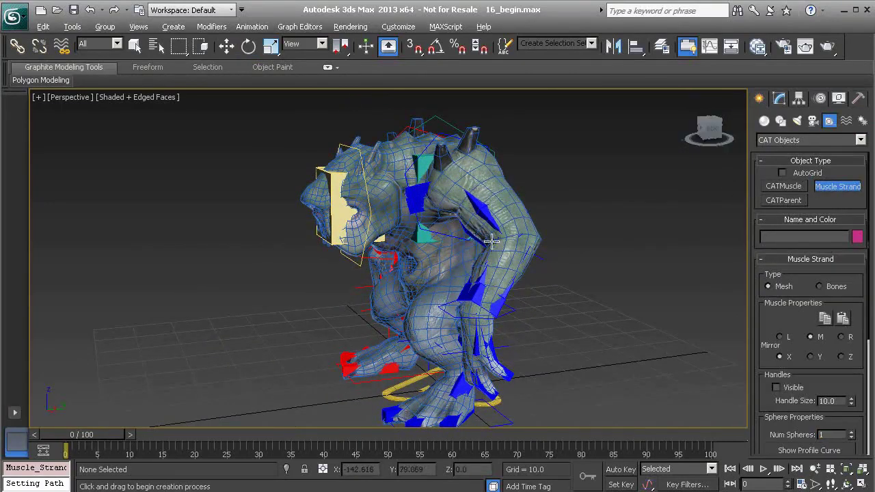
pyautogui.keyDown('alt'); pyautogui.moveTo(475, 241); pyautogui.dragTo(454, 168, button='middle'); pyautogui.keyUp('alt')
pyautogui.scroll(-4, 445, 268)
pyautogui.keyDown('alt'); pyautogui.moveTo(445, 269); pyautogui.dragTo(434, 297, button='middle'); pyautogui.keyUp('alt')
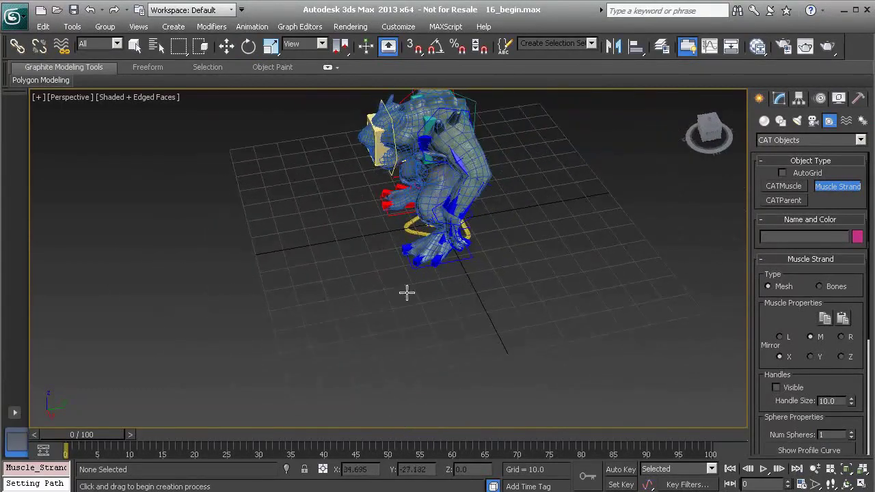
pyautogui.moveTo(340, 308); pyautogui.dragTo(588, 321)
pyautogui.press('e')
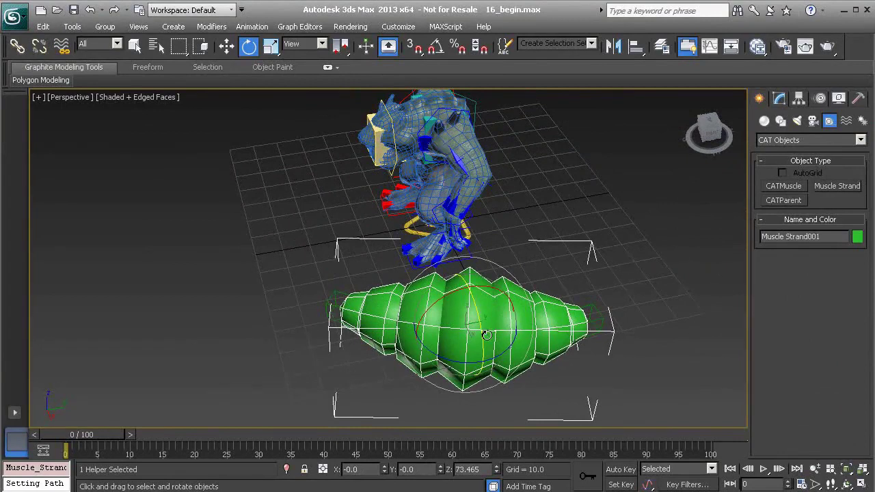
# - Display the perspective view in wireframe, try moving the test strand's start handle, and undo the move
pyautogui.keyDown('alt'); pyautogui.moveTo(488, 335); pyautogui.dragTo(494, 309, button='middle'); pyautogui.keyUp('alt')
pyautogui.press('F3')
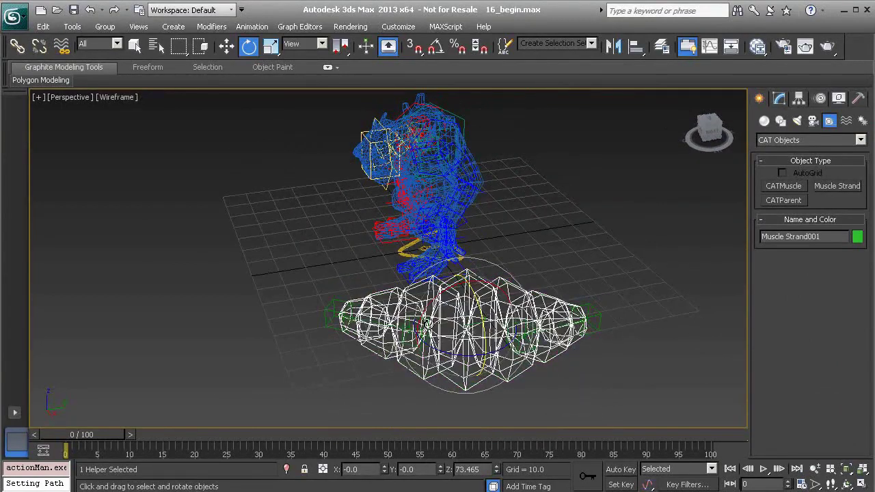
pyautogui.scroll(6, 434, 375)
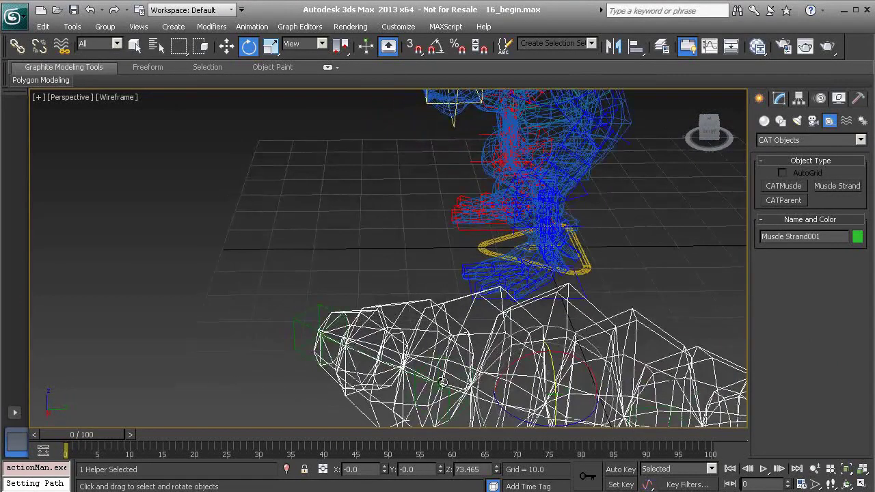
pyautogui.moveTo(435, 375); pyautogui.dragTo(463, 344, button='middle')
pyautogui.click(399, 376)
pyautogui.press('w')
pyautogui.moveTo(449, 337); pyautogui.dragTo(441, 223)
pyautogui.hotkey('ctrl', 'z')
# - Try rotating the end helper of the test muscle strand, and undo the rotation
pyautogui.moveTo(582, 297); pyautogui.dragTo(479, 288, button='middle')
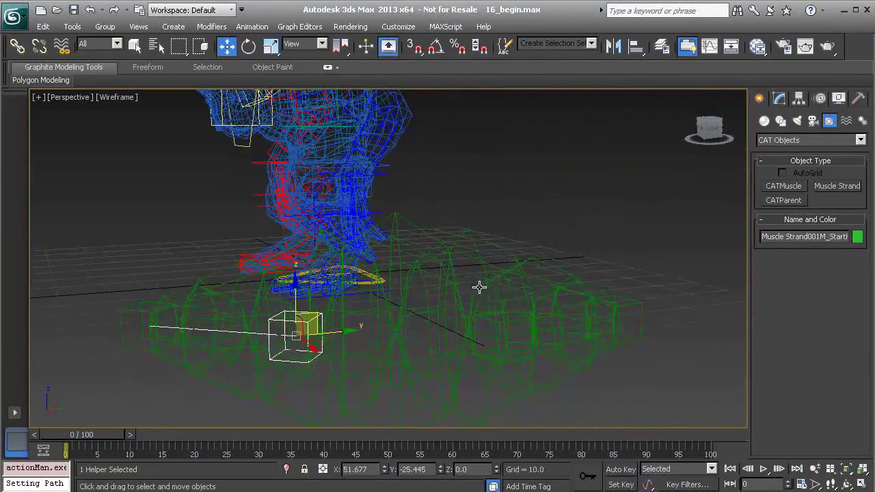
pyautogui.click(513, 321)
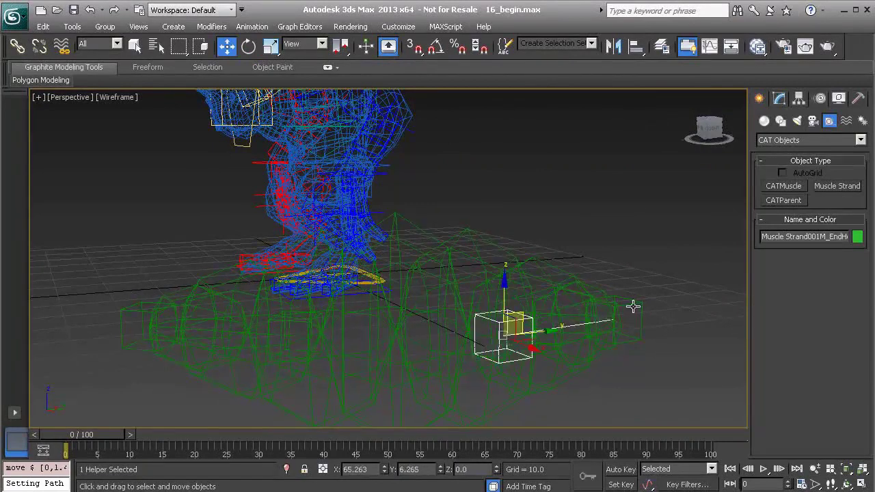
pyautogui.keyDown('alt'); pyautogui.moveTo(635, 305); pyautogui.dragTo(602, 314, button='middle'); pyautogui.keyUp('alt')
pyautogui.press('e')
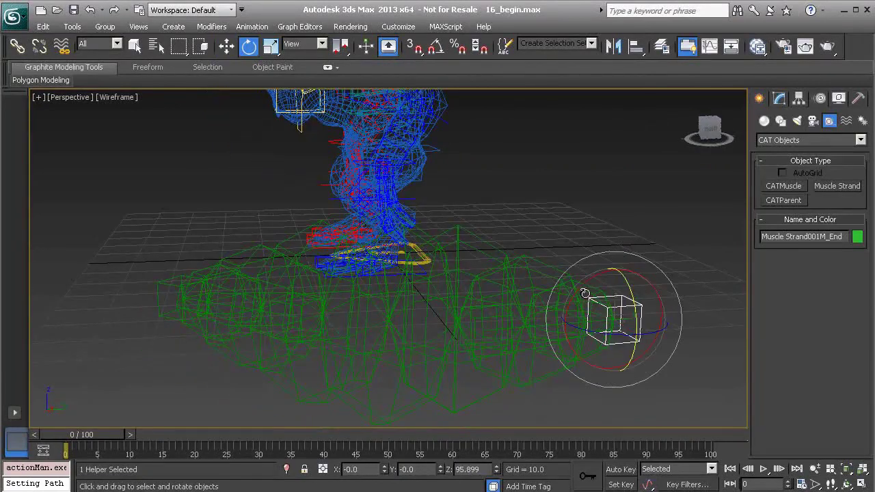
pyautogui.moveTo(585, 293); pyautogui.dragTo(631, 203)
pyautogui.hotkey('ctrl', 'z')
# - Delete the test muscle strand from the scene
pyautogui.keyDown('alt'); pyautogui.moveTo(462, 344); pyautogui.dragTo(514, 288, button='middle'); pyautogui.keyUp('alt')
pyautogui.click(501, 295)
pyautogui.press('Delete')
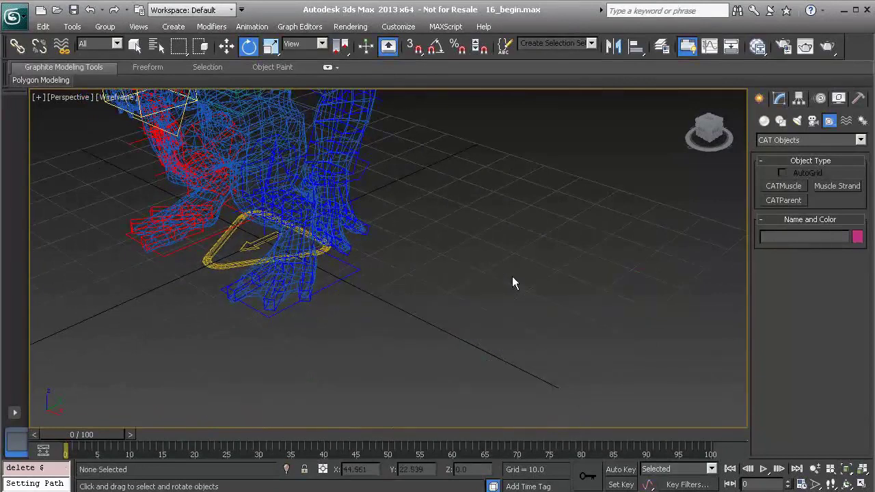
# - Create a Bones-type muscle strand with 7 spheres in the left view, running from the creature's throat to beneath its jaw
pyautogui.keyDown('alt'); pyautogui.moveTo(473, 248); pyautogui.dragTo(362, 285, button='middle'); pyautogui.keyUp('alt')
pyautogui.hotkey('alt', 'w')
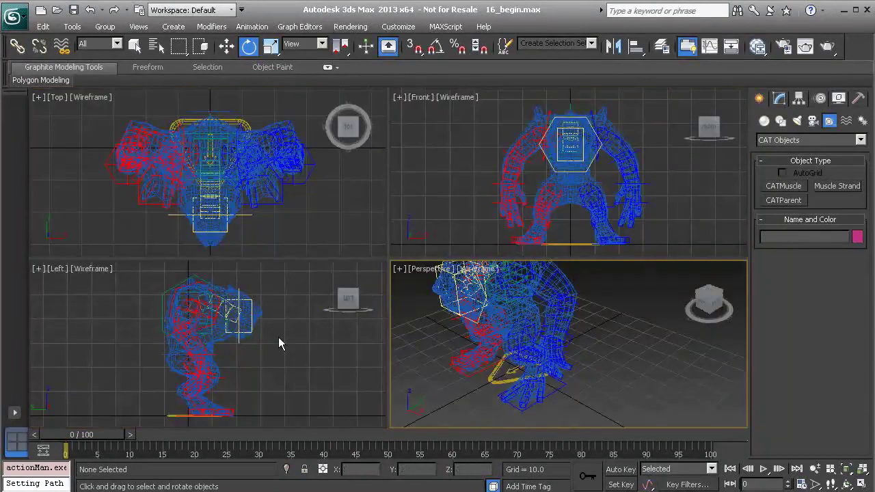
pyautogui.click(284, 335)
pyautogui.hotkey('alt', 'w')
pyautogui.moveTo(449, 254); pyautogui.dragTo(436, 296, button='middle')
pyautogui.scroll(6, 435, 296)
pyautogui.scroll(-1, 447, 256)
pyautogui.moveTo(435, 254); pyautogui.dragTo(379, 281, button='middle')
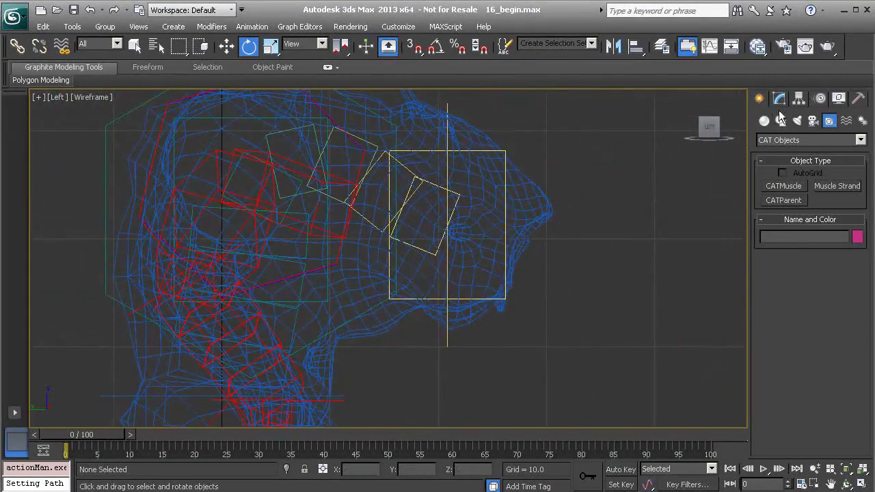
pyautogui.click(837, 186)
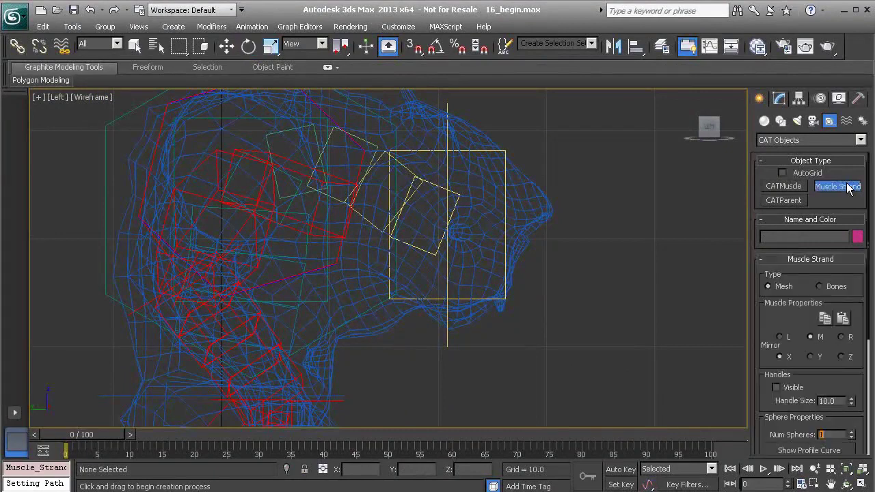
pyautogui.moveTo(331, 301); pyautogui.dragTo(359, 283, button='middle')
pyautogui.scroll(3, 373, 287)
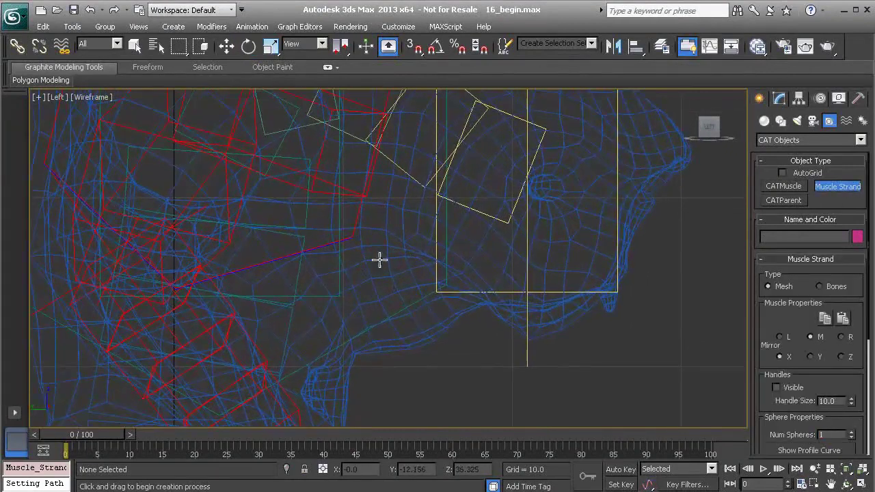
pyautogui.click(823, 285)
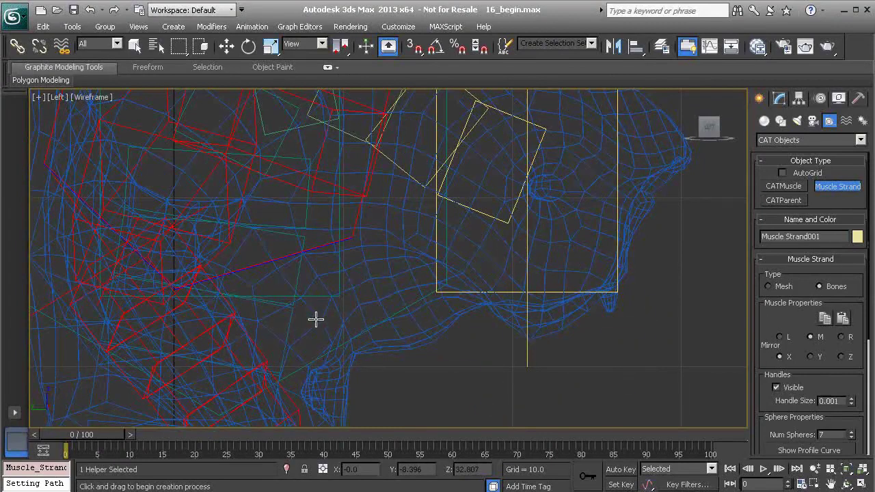
pyautogui.moveTo(315, 319); pyautogui.dragTo(492, 271)
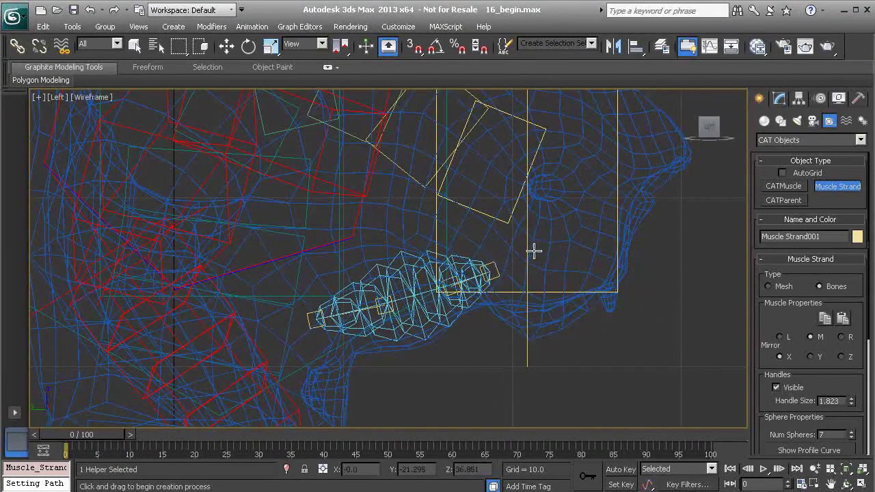
# - Rotate the strand's end helper at the jaw so that the strand curves upward towards the head
pyautogui.press('e')
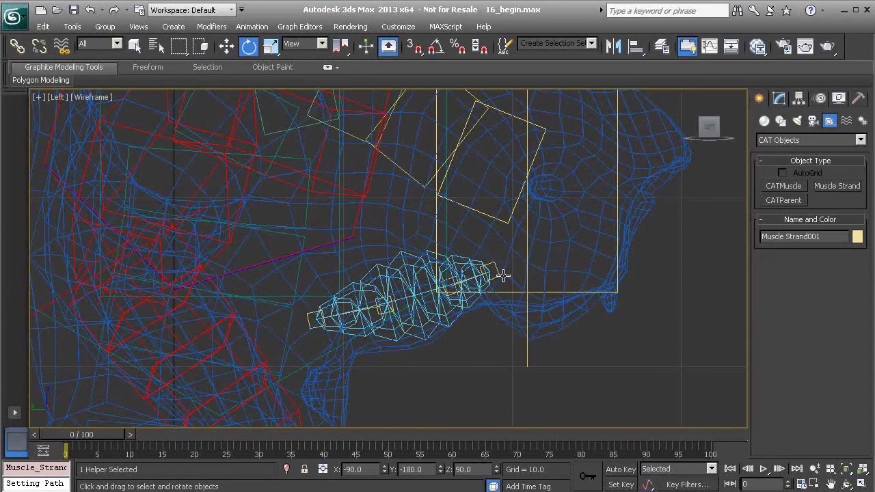
pyautogui.scroll(5, 492, 260)
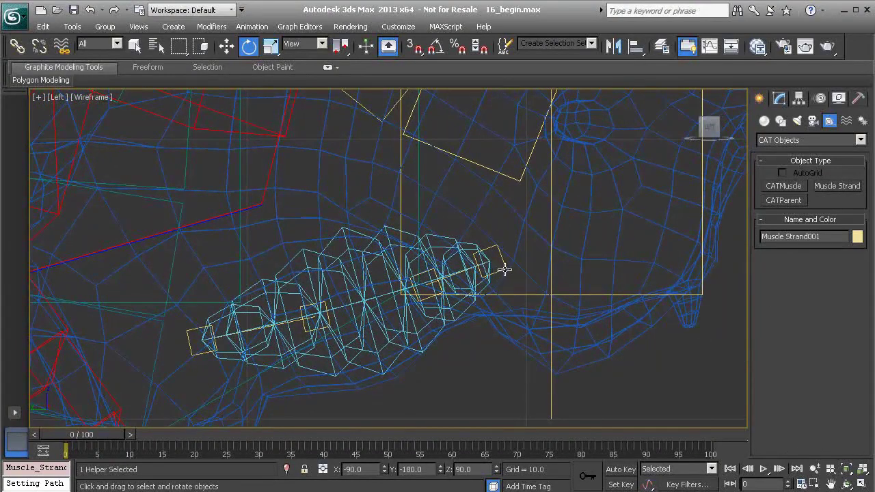
pyautogui.click(504, 268)
pyautogui.click(500, 258)
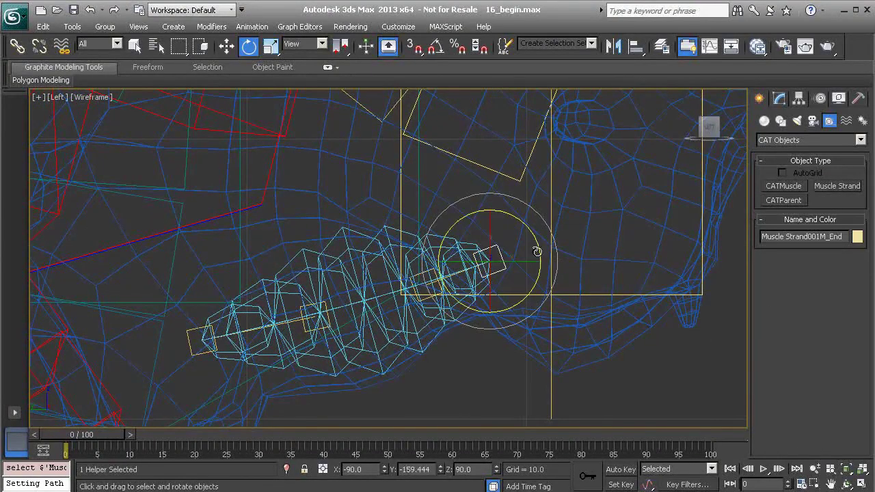
pyautogui.moveTo(540, 249); pyautogui.dragTo(491, 220)
# - Move the strand's start helper at the throat slightly down and back, to about Y -8.2 and Z 32.2
pyautogui.press('w')
pyautogui.click(186, 333)
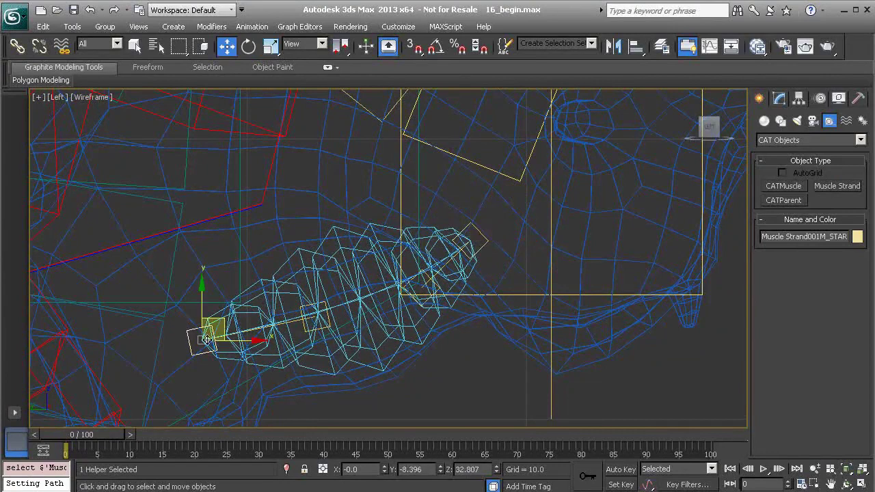
pyautogui.moveTo(219, 327)
pyautogui.mouseDown()
pyautogui.moveTo(213, 350)
pyautogui.moveTo(216, 338)
pyautogui.mouseUp()
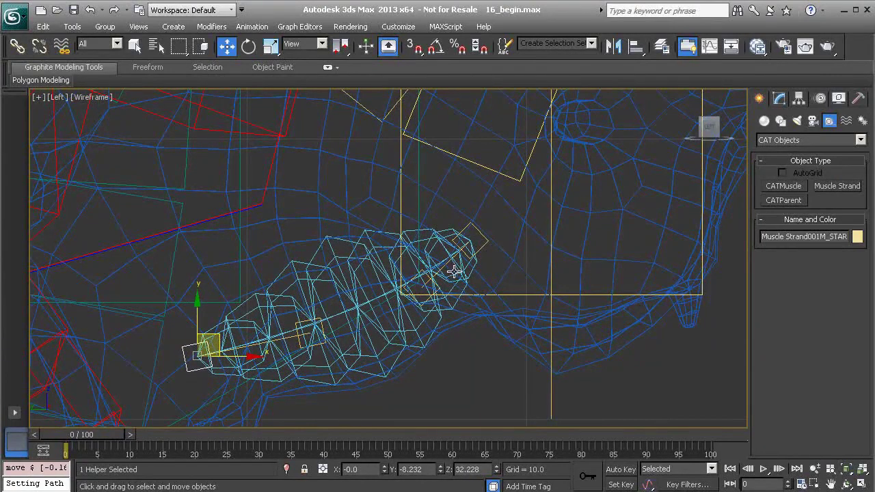
# - Link the strand's end helper to the creature's head bone
pyautogui.click(485, 244)
pyautogui.scroll(-3, 482, 263)
pyautogui.click(16, 46)
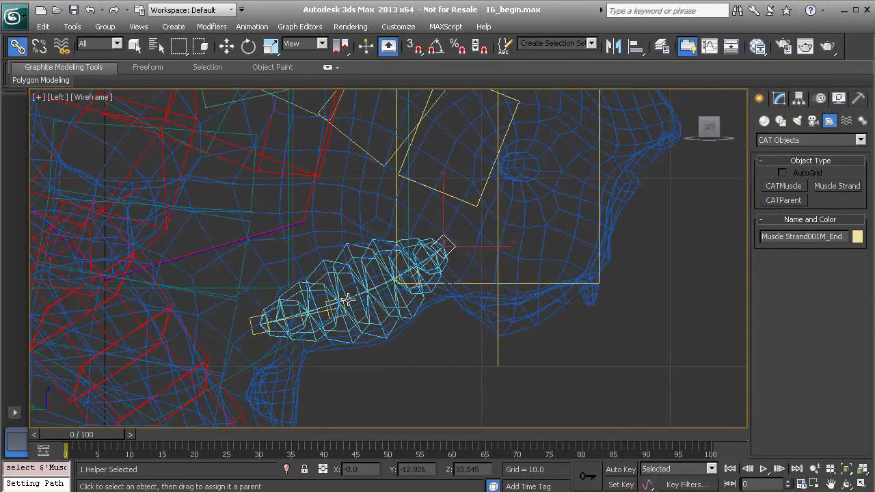
pyautogui.scroll(3, 389, 253)
pyautogui.moveTo(468, 267); pyautogui.dragTo(428, 267, button='middle')
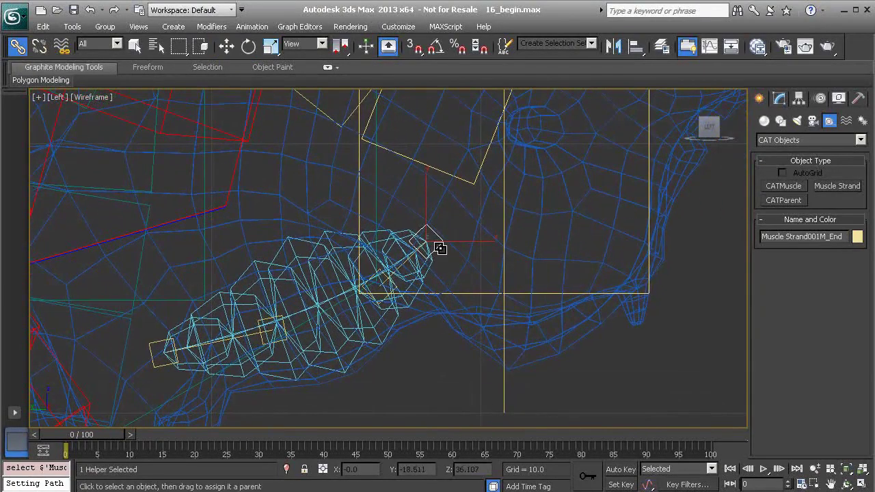
pyautogui.moveTo(438, 245); pyautogui.dragTo(474, 296)
# - Link the strand's start helper to the green chest bone of the CAT rig, working in the perspective view
pyautogui.moveTo(156, 337); pyautogui.dragTo(470, 345, button='middle')
pyautogui.click(340, 280)
pyautogui.moveTo(484, 170); pyautogui.dragTo(440, 206, button='middle')
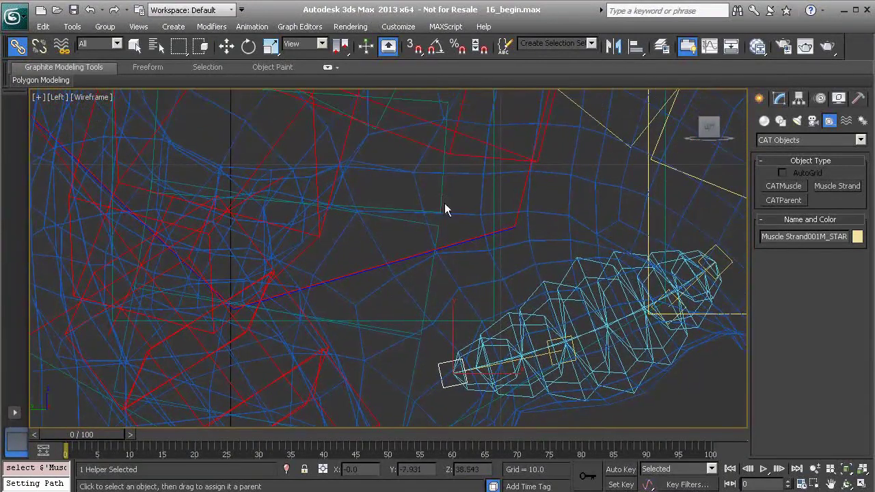
pyautogui.hotkey('alt', 'w')
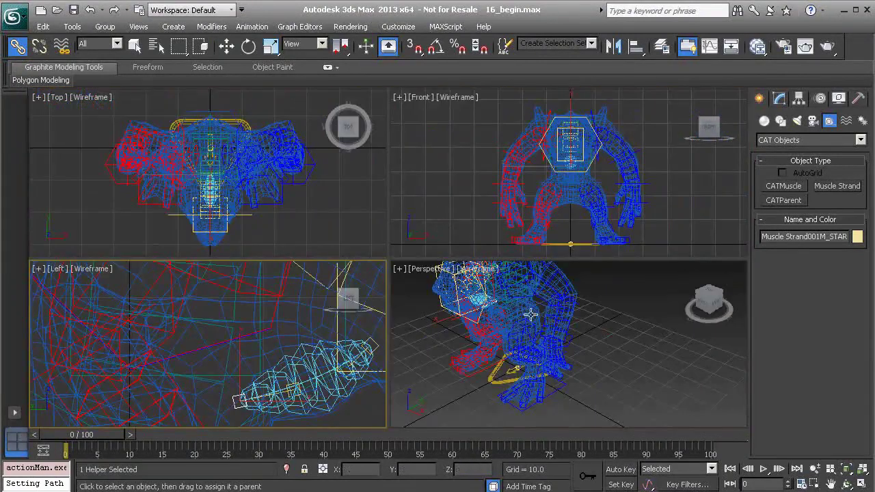
pyautogui.rightClick(407, 316)
pyautogui.hotkey('alt', 'w')
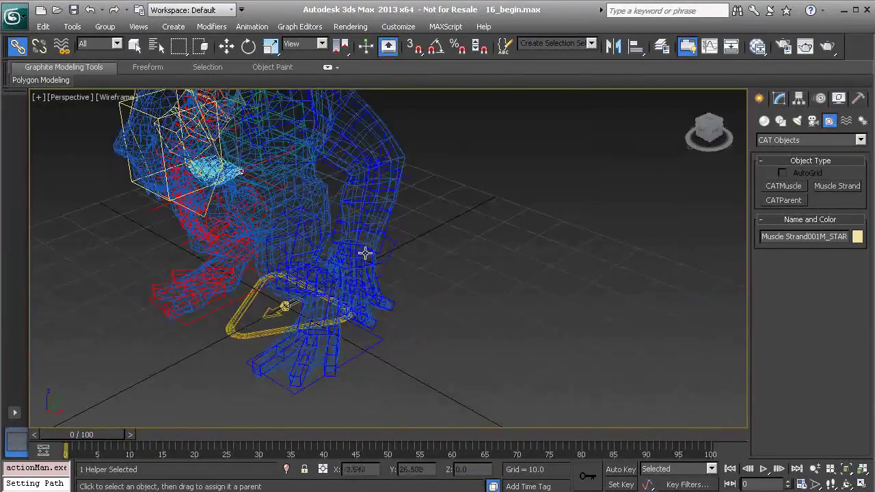
pyautogui.keyDown('alt'); pyautogui.moveTo(377, 269); pyautogui.dragTo(387, 332, button='middle'); pyautogui.keyUp('alt')
pyautogui.scroll(8, 387, 332)
pyautogui.scroll(-1, 369, 322)
pyautogui.moveTo(322, 320); pyautogui.dragTo(366, 282, button='middle')
pyautogui.scroll(4, 328, 320)
pyautogui.keyDown('alt'); pyautogui.moveTo(331, 317); pyautogui.dragTo(399, 334, button='middle'); pyautogui.keyUp('alt')
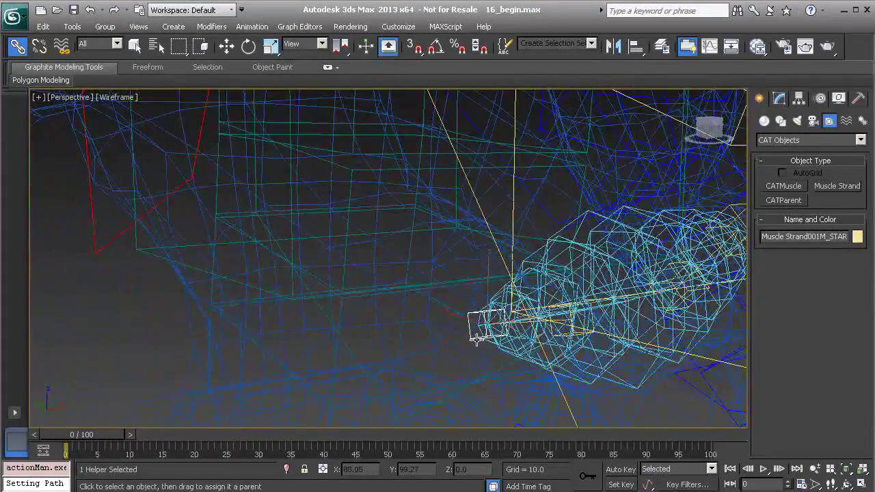
pyautogui.moveTo(470, 332); pyautogui.dragTo(146, 252)
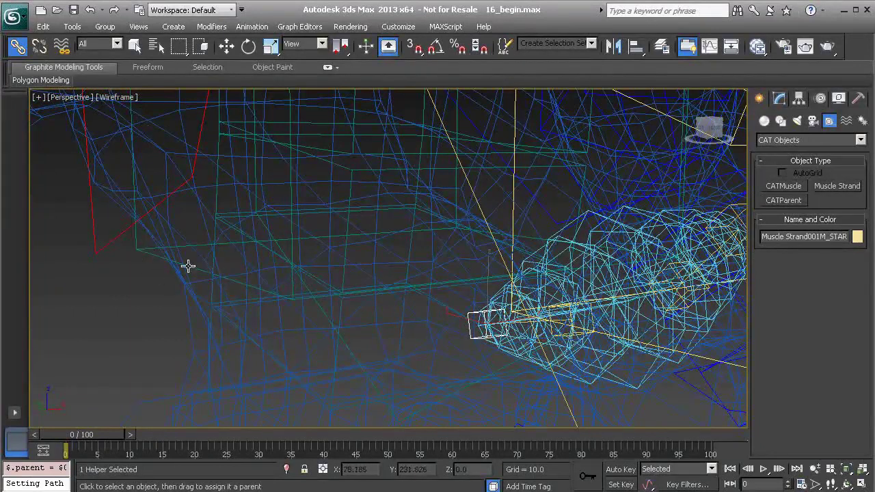
# - Check the link of the strand's end helper by selecting its parent bone
pyautogui.keyDown('alt'); pyautogui.moveTo(256, 247); pyautogui.dragTo(404, 291, button='middle'); pyautogui.keyUp('alt')
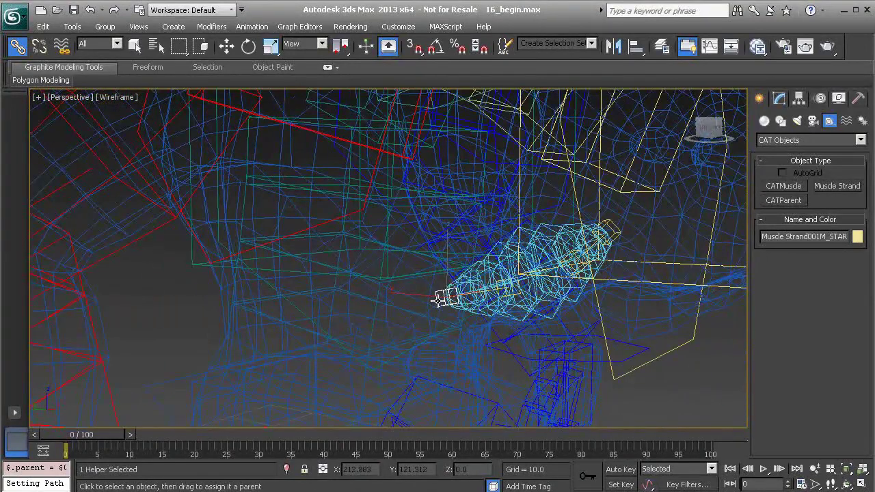
pyautogui.moveTo(439, 299); pyautogui.dragTo(439, 299)
pyautogui.moveTo(540, 276)
pyautogui.keyDown('alt'); pyautogui.mouseDown(button='middle')
pyautogui.moveTo(532, 281)
pyautogui.moveTo(523, 258)
pyautogui.moveTo(535, 272)
pyautogui.mouseUp(button='middle'); pyautogui.keyUp('alt')
pyautogui.click(527, 255)
pyautogui.press('pageup')
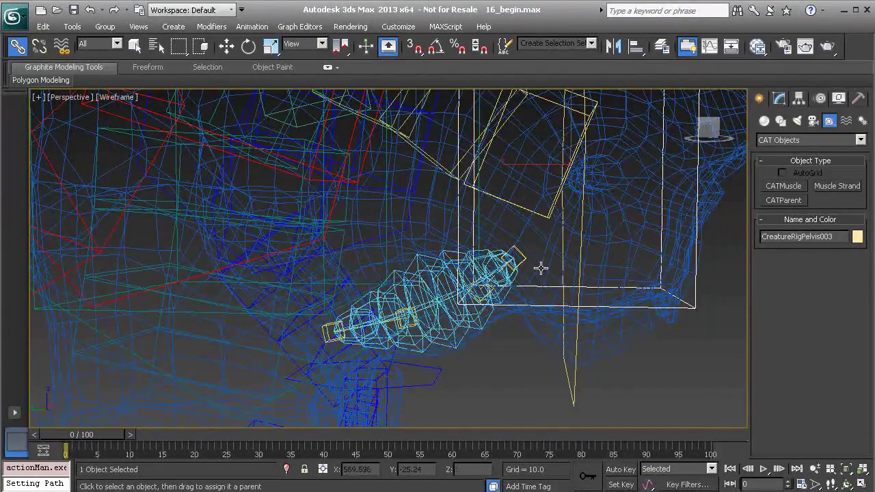
# - Try rotating the creature's head gizmo to test how the linked muscle strand follows, and undo the rotation
pyautogui.click(575, 393)
pyautogui.moveTo(580, 379); pyautogui.dragTo(545, 365, button='middle')
pyautogui.press('e')
pyautogui.moveTo(582, 181); pyautogui.dragTo(593, 110)
pyautogui.hotkey('ctrl', 'z')
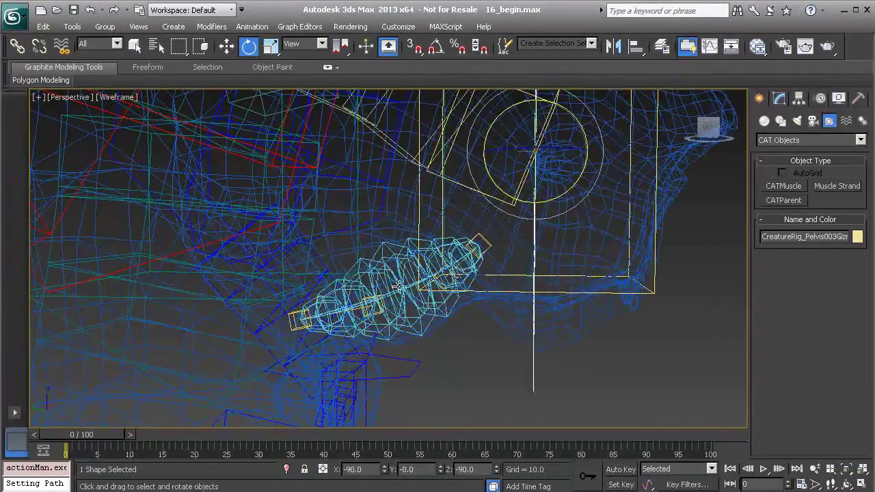
# - Examine the Squash/Stretch settings of the muscle strand's middle bone in its parameters
pyautogui.click(394, 274)
pyautogui.click(392, 274)
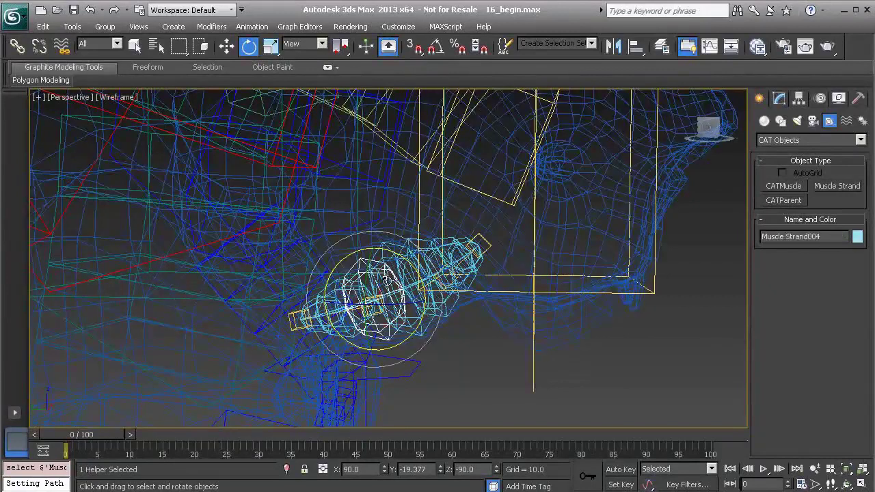
pyautogui.click(780, 98)
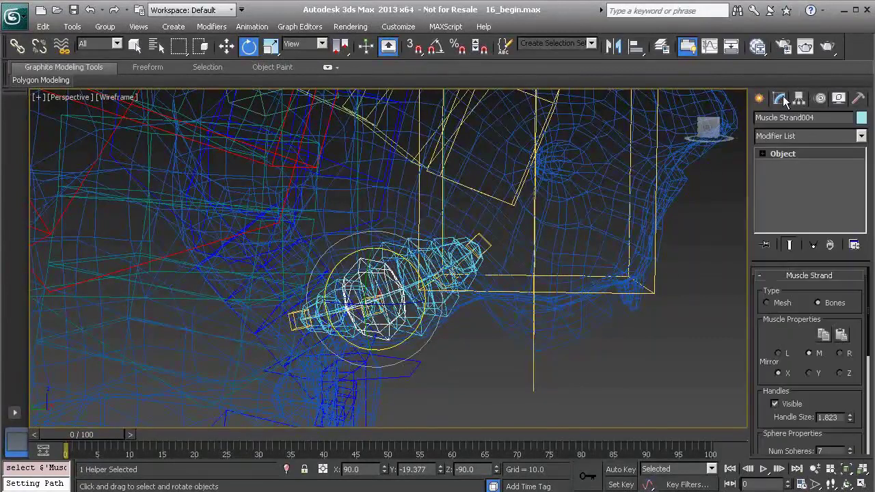
pyautogui.moveTo(760, 396); pyautogui.dragTo(758, 223)
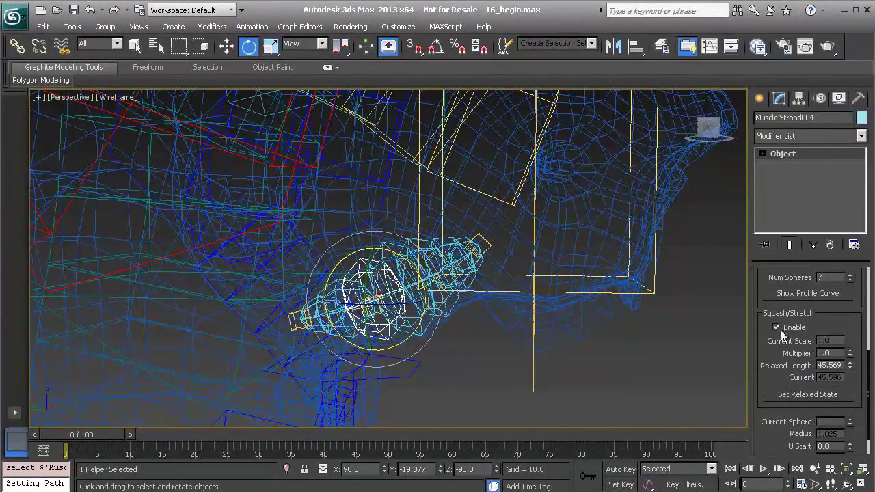
pyautogui.click(776, 327)
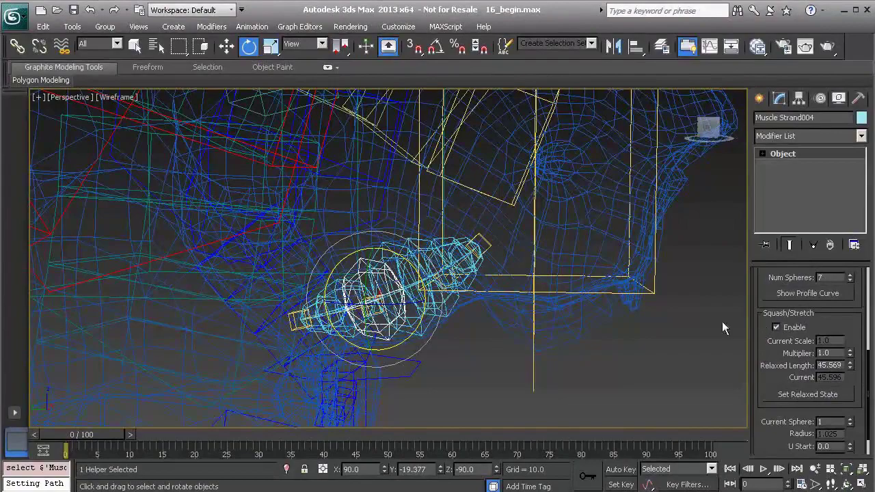
# - Try rotating the head bone to test how the muscle strand squashes and stretches, and undo the rotations
pyautogui.click(657, 294)
pyautogui.moveTo(515, 203); pyautogui.dragTo(580, 171)
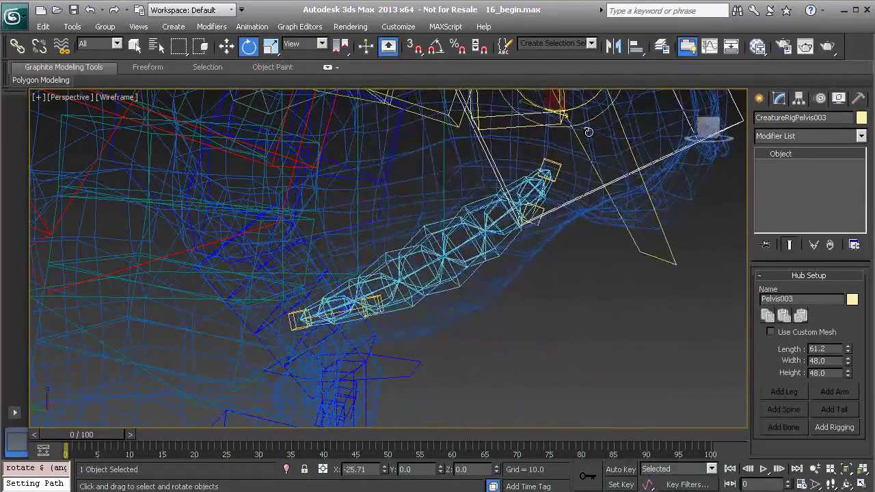
pyautogui.moveTo(589, 131); pyautogui.dragTo(458, 277)
pyautogui.hotkey('ctrl', 'z')
pyautogui.hotkey('ctrl', 'z')
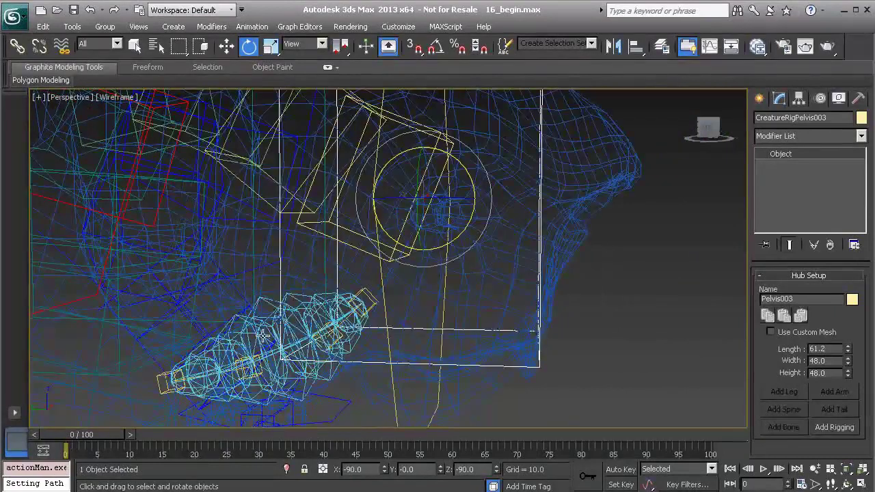
# - Add the bones Muscle Strand001 to Muscle Strand008 to the creature mesh's Skin modifier, leaving out the strand's end and handle helpers
pyautogui.keyDown('alt'); pyautogui.moveTo(310, 330); pyautogui.dragTo(410, 270, button='middle'); pyautogui.keyUp('alt')
pyautogui.keyDown('alt'); pyautogui.moveTo(432, 301); pyautogui.dragTo(462, 309, button='middle'); pyautogui.keyUp('alt')
pyautogui.keyDown('alt'); pyautogui.moveTo(469, 266); pyautogui.dragTo(383, 303, button='middle'); pyautogui.keyUp('alt')
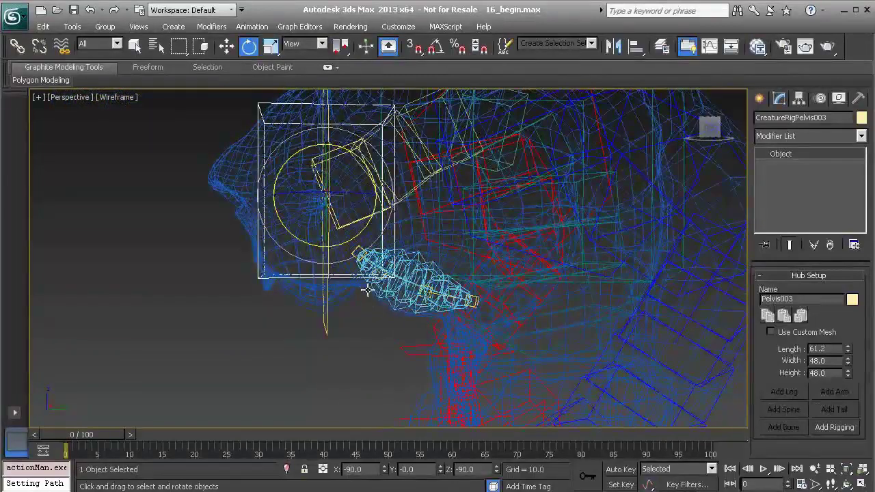
pyautogui.click(371, 298)
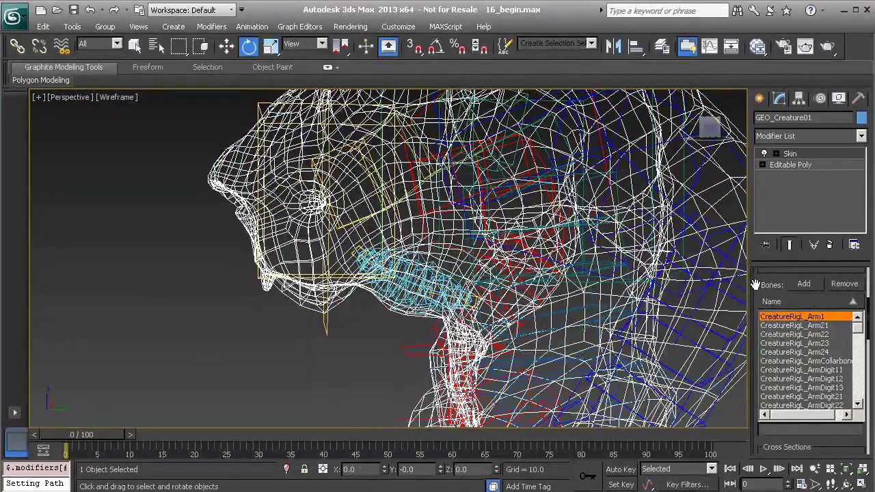
pyautogui.scroll(3, 759, 342)
pyautogui.scroll(-3, 775, 351)
pyautogui.click(804, 301)
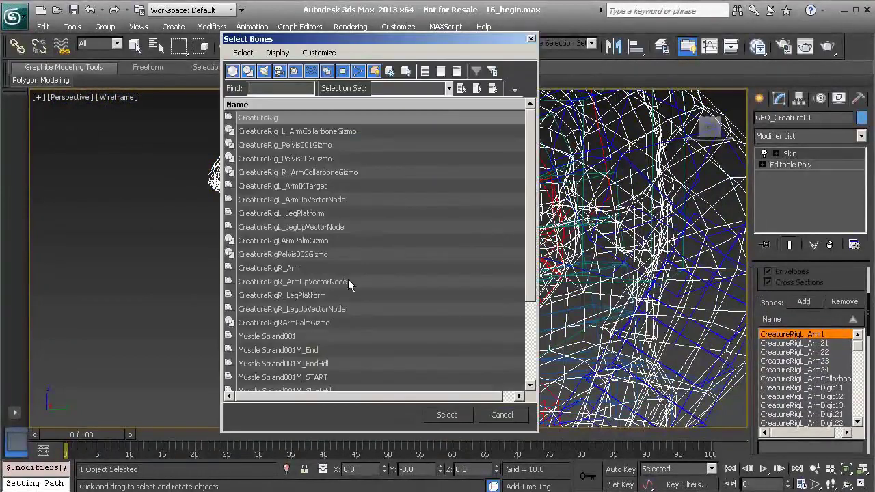
pyautogui.moveTo(534, 201); pyautogui.dragTo(505, 317)
pyautogui.click(290, 296)
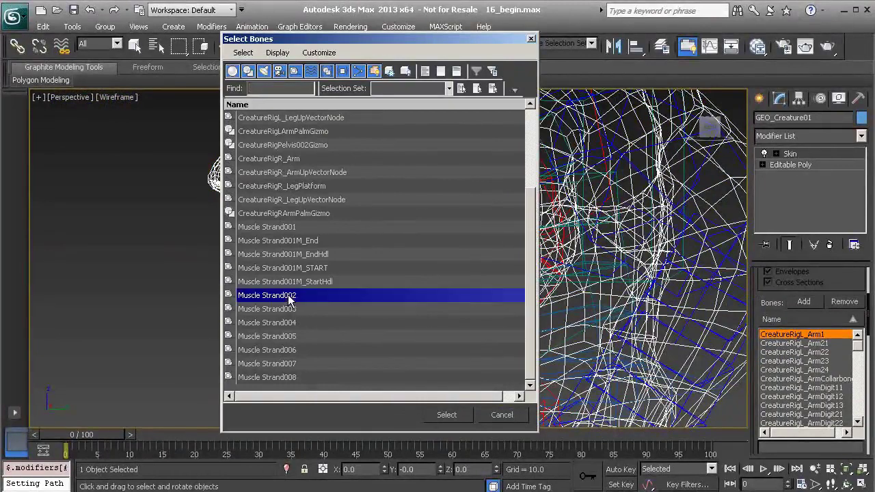
pyautogui.keyDown('shift'); pyautogui.click(292, 380); pyautogui.keyUp('shift')
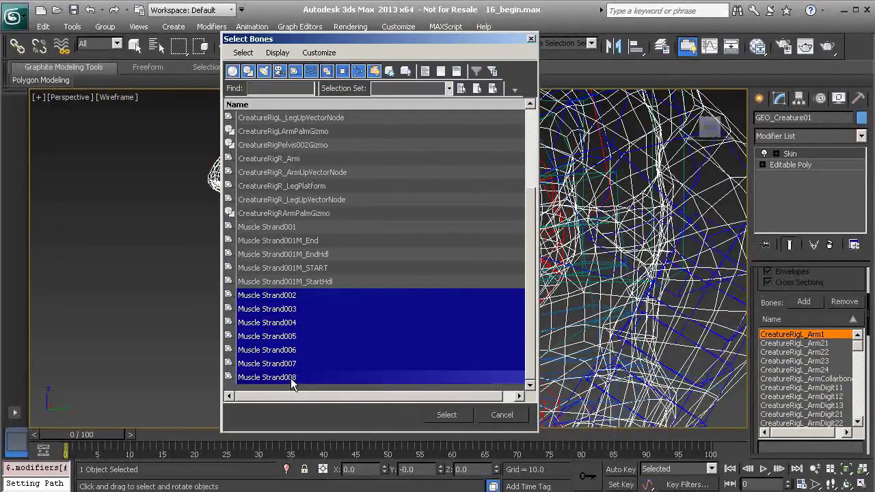
pyautogui.keyDown('ctrl'); pyautogui.click(283, 230); pyautogui.keyUp('ctrl')
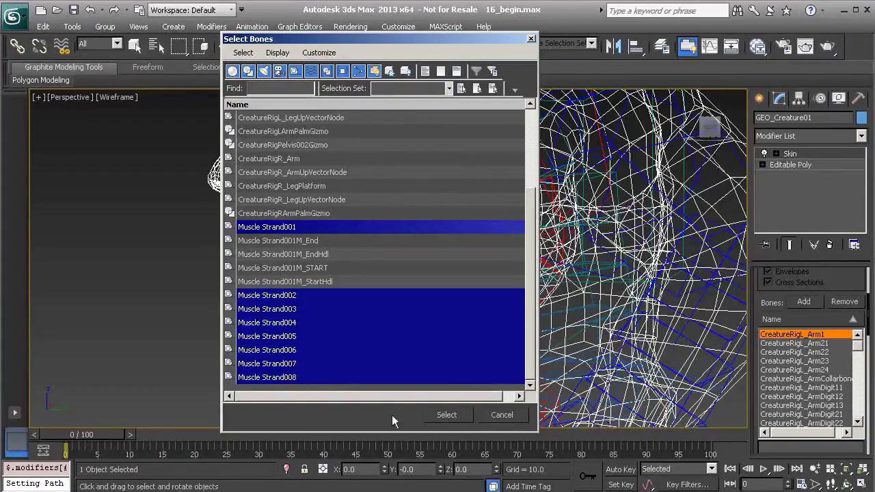
pyautogui.click(454, 415)
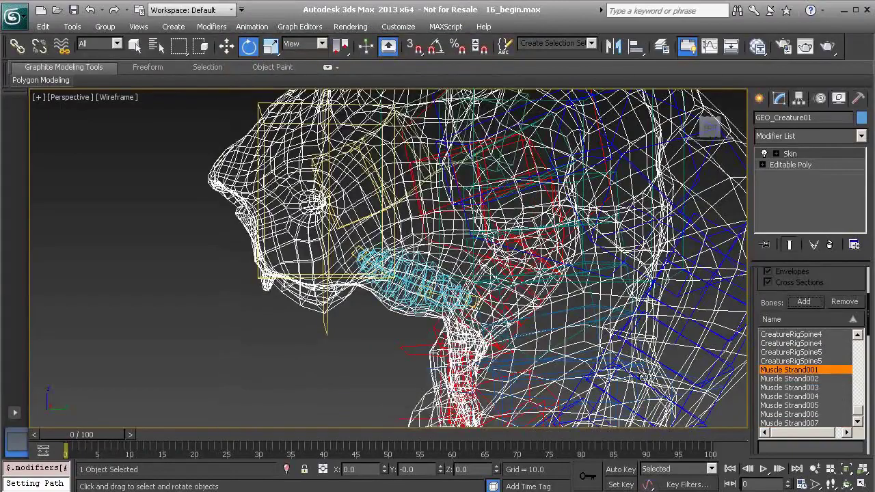
# - Switch the perspective view from wireframe to shaded display around the creature's throat
pyautogui.moveTo(463, 297); pyautogui.dragTo(461, 284, button='middle')
pyautogui.keyDown('alt'); pyautogui.moveTo(410, 294); pyautogui.dragTo(371, 315, button='middle'); pyautogui.keyUp('alt')
pyautogui.press('F3')
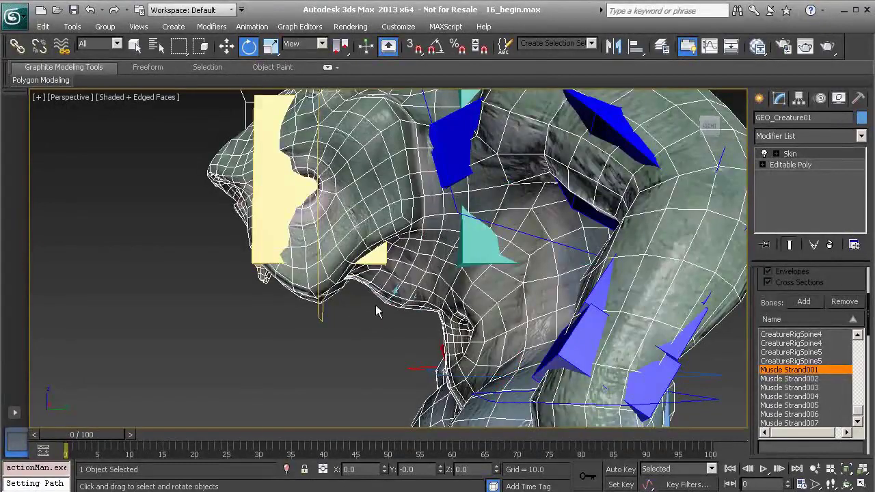
# - With the creature's head gizmo selected, put the CAT rig in animation mode and turn on Auto Key
pyautogui.click(322, 316)
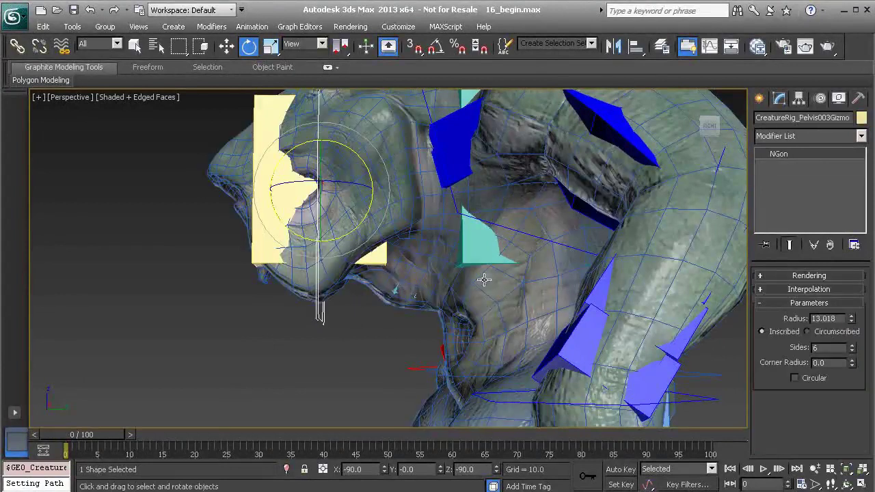
pyautogui.click(821, 98)
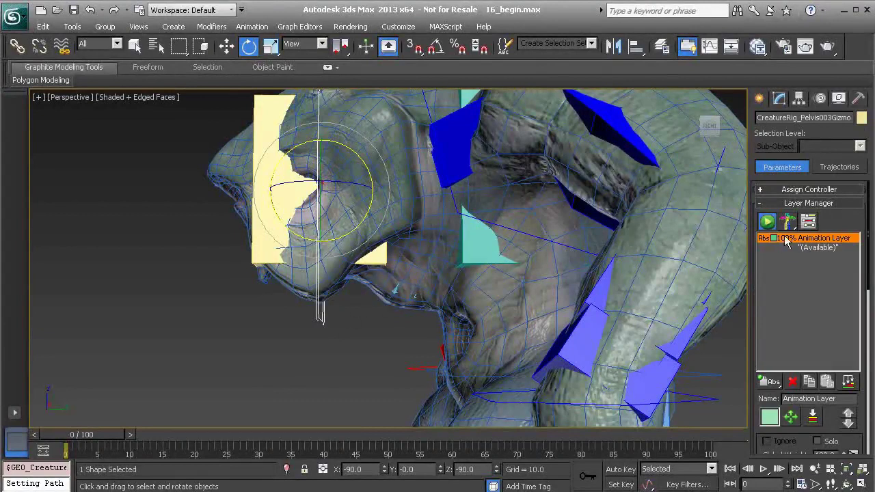
pyautogui.keyDown('alt'); pyautogui.moveTo(418, 307); pyautogui.dragTo(422, 319, button='middle'); pyautogui.keyUp('alt')
pyautogui.click(768, 222)
pyautogui.click(620, 470)
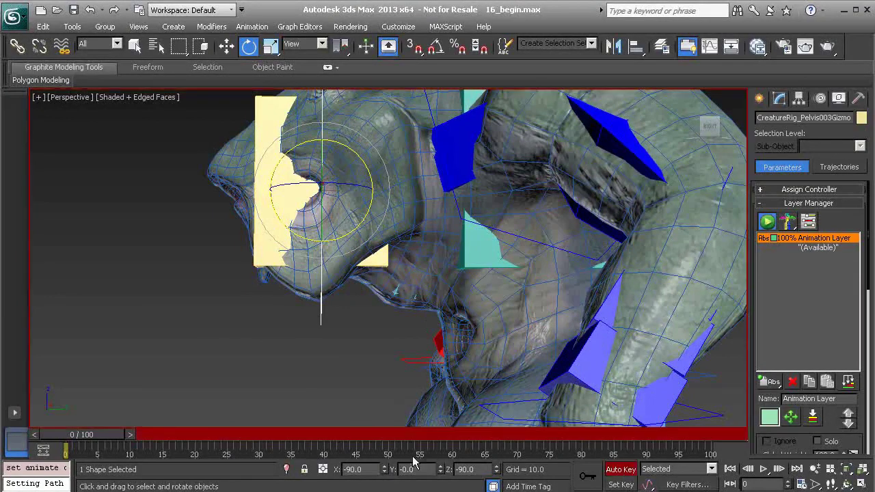
# - Animate the head gizmo with two rotation keys, first tilting the head up and further along the timeline tilting it down
pyautogui.moveTo(99, 435); pyautogui.dragTo(203, 435)
pyautogui.moveTo(364, 220); pyautogui.dragTo(277, 363)
pyautogui.moveTo(230, 447); pyautogui.dragTo(335, 455)
pyautogui.moveTo(278, 147); pyautogui.dragTo(344, 197)
# - Select the creature mesh at frame 19, where the throat is stretched, and turn off Auto Key
pyautogui.moveTo(338, 435); pyautogui.dragTo(205, 438)
pyautogui.keyDown('alt'); pyautogui.moveTo(359, 239); pyautogui.dragTo(430, 212, button='middle'); pyautogui.keyUp('alt')
pyautogui.scroll(3, 392, 255)
pyautogui.click(364, 220)
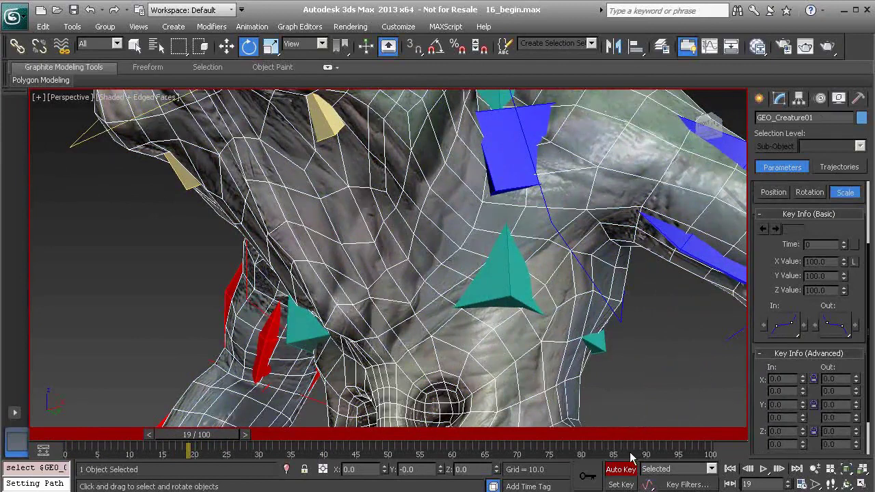
pyautogui.click(614, 471)
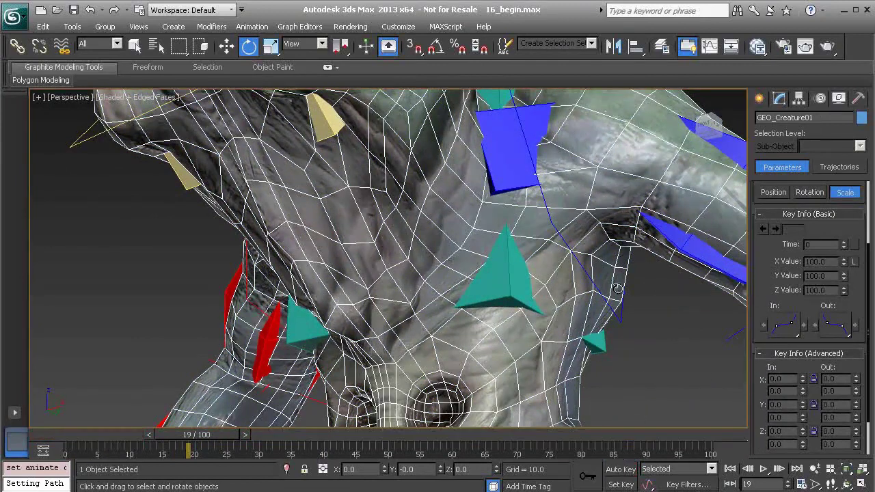
# - Activate envelope editing in the creature's Skin modifier and select the Muscle Strand005 envelope on the throat
pyautogui.click(779, 98)
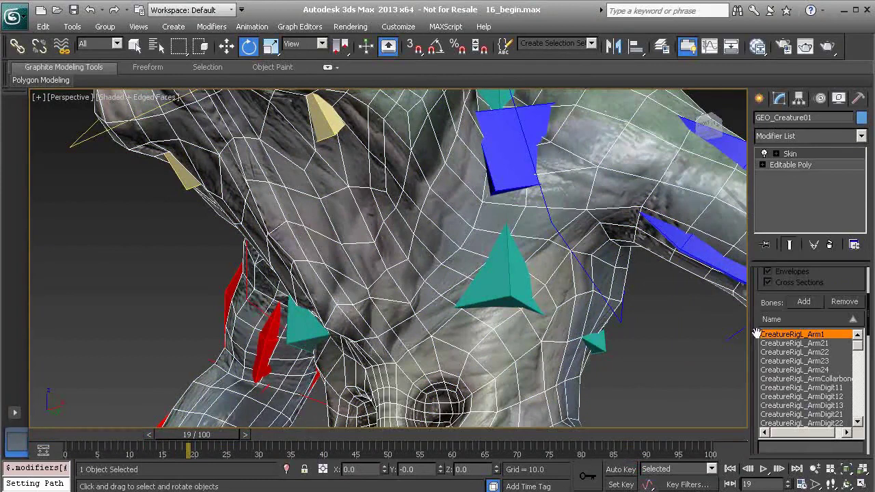
pyautogui.click(807, 155)
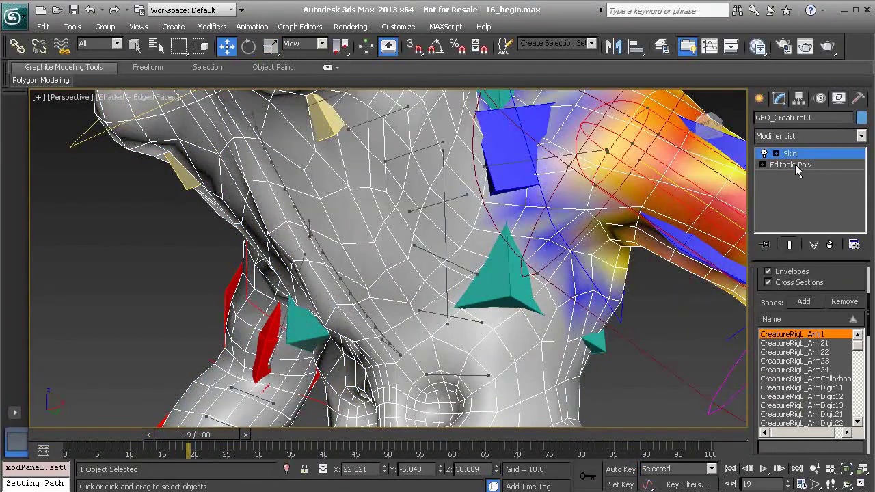
pyautogui.keyDown('alt'); pyautogui.moveTo(498, 300); pyautogui.dragTo(415, 316, button='middle'); pyautogui.keyUp('alt')
pyautogui.scroll(6, 493, 314)
pyautogui.scroll(-2, 593, 276)
pyautogui.click(543, 235)
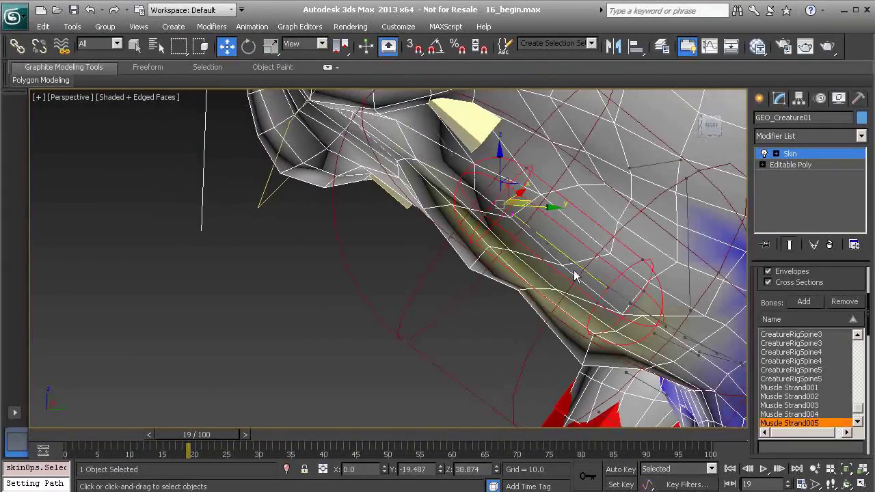
# - Set the skin weight painter's maximum brush size to 2.0 and maximum strength to 0.05
pyautogui.keyDown('alt'); pyautogui.moveTo(588, 284); pyautogui.dragTo(498, 276, button='middle'); pyautogui.keyUp('alt')
pyautogui.moveTo(757, 378); pyautogui.dragTo(763, 252)
pyautogui.moveTo(757, 326)
pyautogui.mouseDown()
pyautogui.moveTo(764, 451)
pyautogui.moveTo(784, 207)
pyautogui.mouseUp()
pyautogui.click(849, 357)
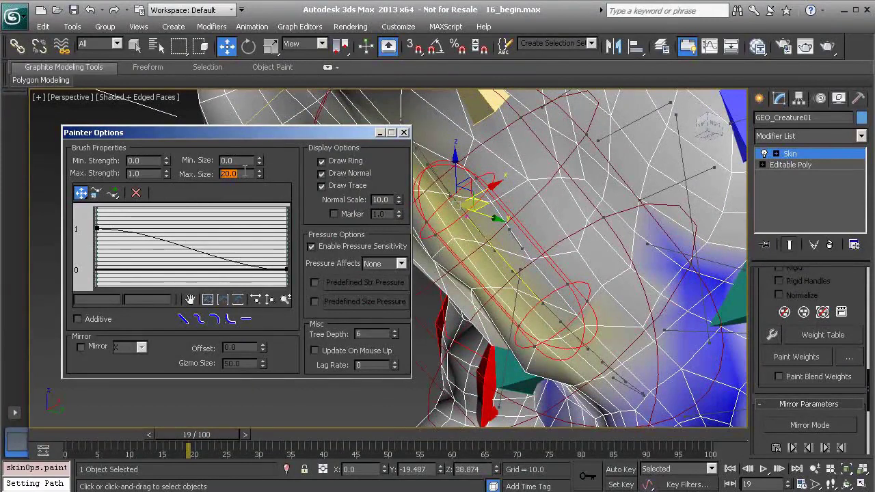
pyautogui.press('Return')
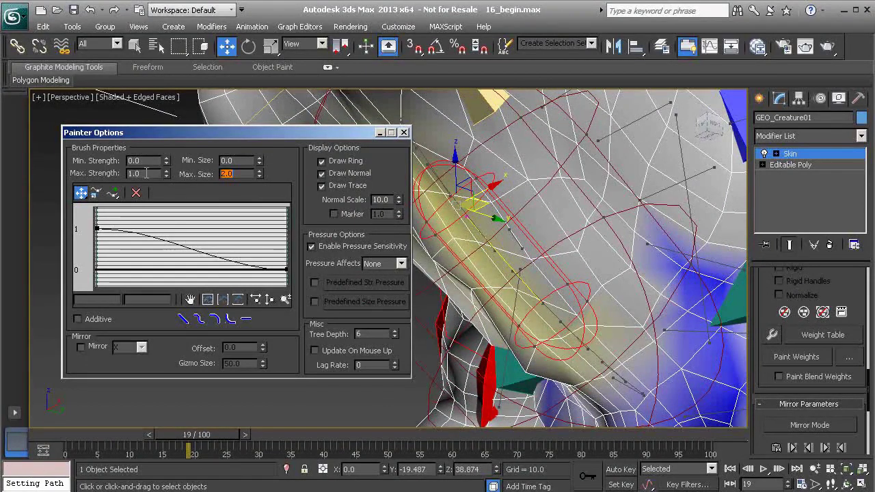
pyautogui.write('0.05')
pyautogui.press('Return')
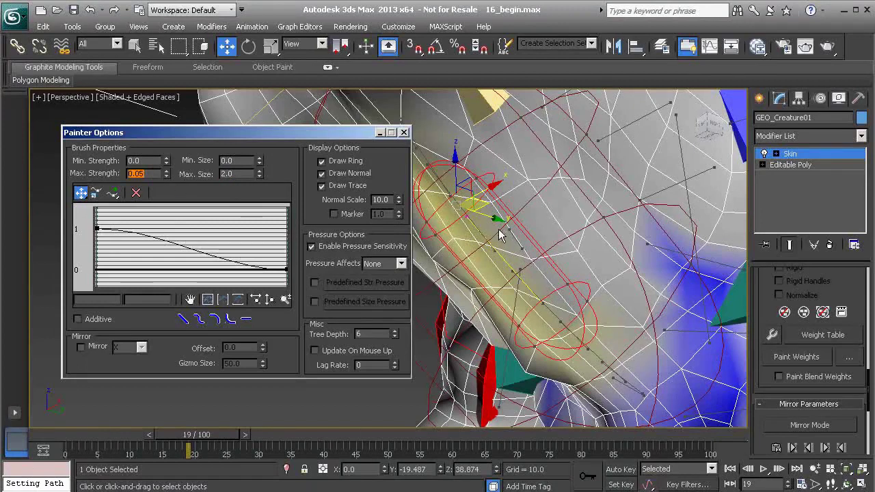
# - Paint Muscle Strand005 skin weights onto the vertices along both sides of the stretched throat
pyautogui.click(796, 357)
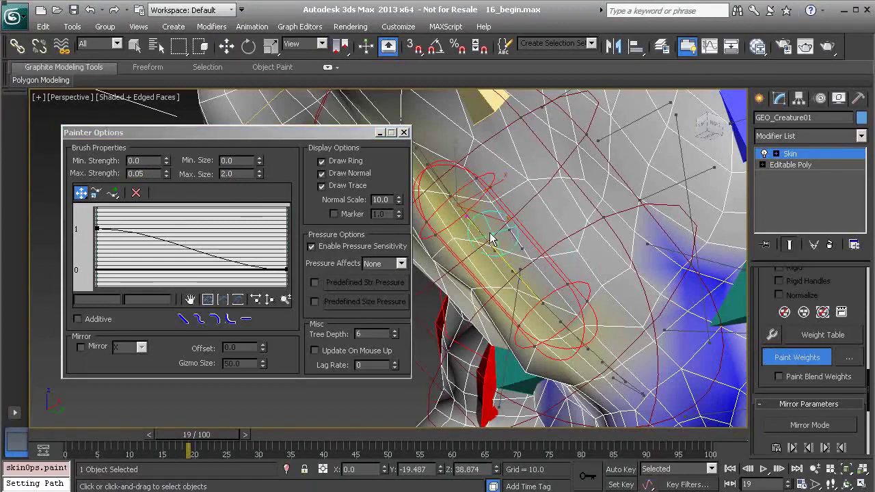
pyautogui.moveTo(495, 214)
pyautogui.keyDown('alt'); pyautogui.mouseDown(button='middle')
pyautogui.moveTo(533, 236)
pyautogui.moveTo(530, 214)
pyautogui.mouseUp(button='middle'); pyautogui.keyUp('alt')
pyautogui.click(545, 197)
pyautogui.moveTo(540, 164)
pyautogui.mouseDown()
pyautogui.moveTo(541, 157)
pyautogui.moveTo(531, 158)
pyautogui.mouseUp()
pyautogui.moveTo(528, 182)
pyautogui.mouseDown(button='middle')
pyautogui.moveTo(541, 212)
pyautogui.moveTo(541, 195)
pyautogui.moveTo(620, 262)
pyautogui.moveTo(615, 196)
pyautogui.mouseUp(button='middle')
pyautogui.moveTo(613, 193); pyautogui.dragTo(573, 199)
pyautogui.moveTo(513, 290)
pyautogui.keyDown('alt'); pyautogui.mouseDown(button='middle')
pyautogui.moveTo(565, 287)
pyautogui.moveTo(627, 235)
pyautogui.mouseUp(button='middle'); pyautogui.keyUp('alt')
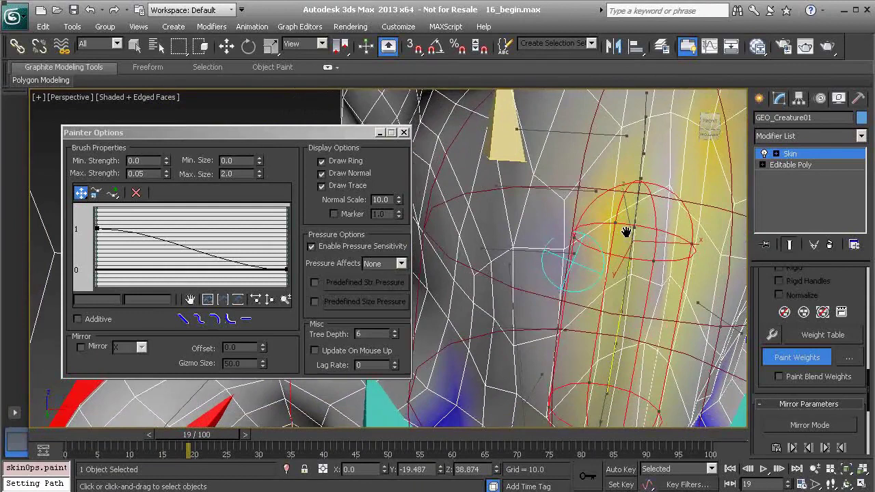
pyautogui.click(569, 327)
pyautogui.keyDown('alt'); pyautogui.moveTo(673, 311); pyautogui.dragTo(580, 294, button='middle'); pyautogui.keyUp('alt')
pyautogui.keyDown('alt'); pyautogui.moveTo(674, 222); pyautogui.dragTo(657, 183, button='middle'); pyautogui.keyUp('alt')
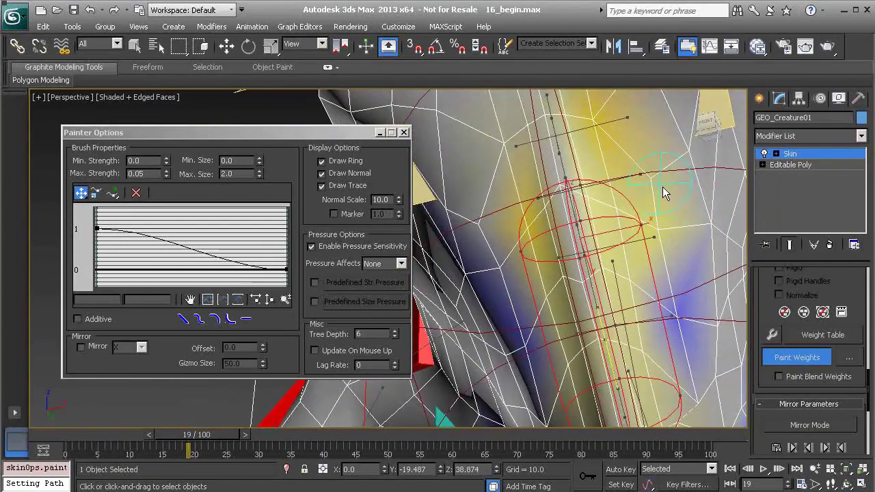
# - Check how the throat deforms around the muscle strand by playing through to frame 36 and viewing it from several angles
pyautogui.moveTo(504, 164)
pyautogui.keyDown('alt'); pyautogui.mouseDown(button='middle')
pyautogui.moveTo(629, 217)
pyautogui.moveTo(611, 287)
pyautogui.mouseUp(button='middle'); pyautogui.keyUp('alt')
pyautogui.scroll(-6, 611, 287)
pyautogui.keyDown('alt'); pyautogui.moveTo(590, 338); pyautogui.dragTo(596, 283, button='middle'); pyautogui.keyUp('alt')
pyautogui.scroll(3, 506, 261)
pyautogui.keyDown('alt'); pyautogui.moveTo(504, 261); pyautogui.dragTo(503, 287, button='middle'); pyautogui.keyUp('alt')
pyautogui.scroll(3, 496, 294)
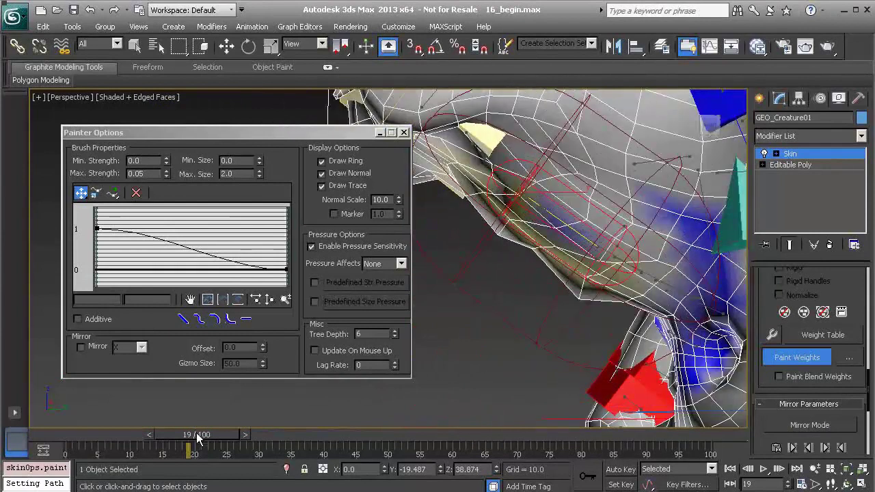
pyautogui.moveTo(197, 439); pyautogui.dragTo(305, 451)
pyautogui.keyDown('alt'); pyautogui.moveTo(597, 346); pyautogui.dragTo(546, 325, button='middle'); pyautogui.keyUp('alt')
pyautogui.keyDown('alt'); pyautogui.moveTo(603, 317); pyautogui.dragTo(556, 314, button='middle'); pyautogui.keyUp('alt')
pyautogui.scroll(3, 575, 306)
pyautogui.keyDown('alt'); pyautogui.moveTo(512, 221); pyautogui.dragTo(556, 279, button='middle'); pyautogui.keyUp('alt')
pyautogui.scroll(-8, 555, 284)
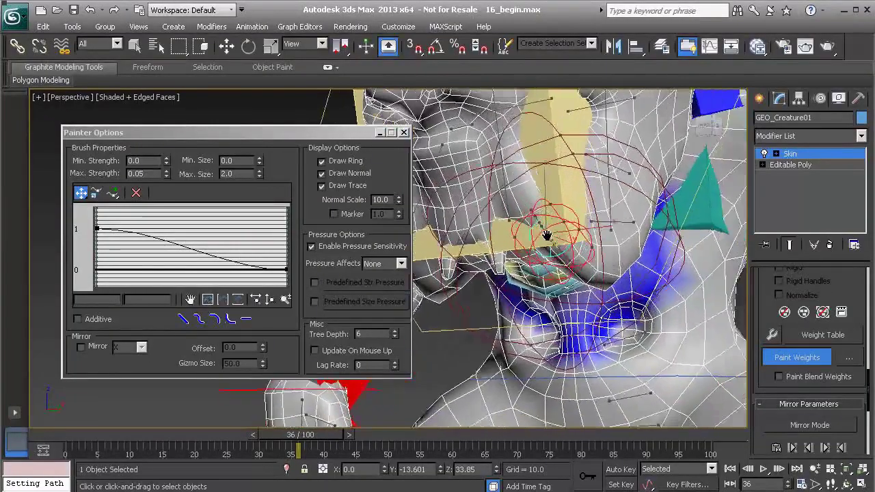
pyautogui.keyDown('alt'); pyautogui.moveTo(547, 241); pyautogui.dragTo(395, 428, button='middle'); pyautogui.keyUp('alt')
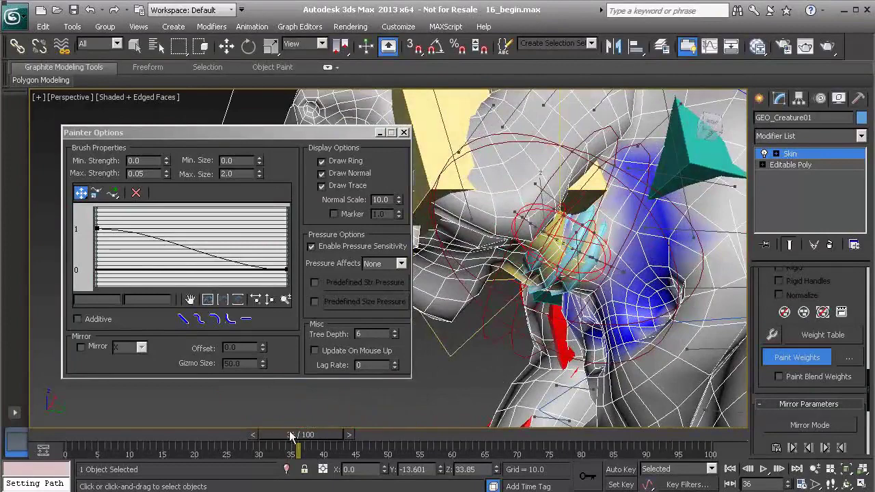
# - At frame 25, paint more Muscle Strand005 weight onto the throat beside the lower end of its envelope
pyautogui.moveTo(296, 438)
pyautogui.mouseDown()
pyautogui.moveTo(270, 438)
pyautogui.moveTo(291, 437)
pyautogui.moveTo(305, 451)
pyautogui.moveTo(227, 448)
pyautogui.mouseUp()
pyautogui.click(796, 357)
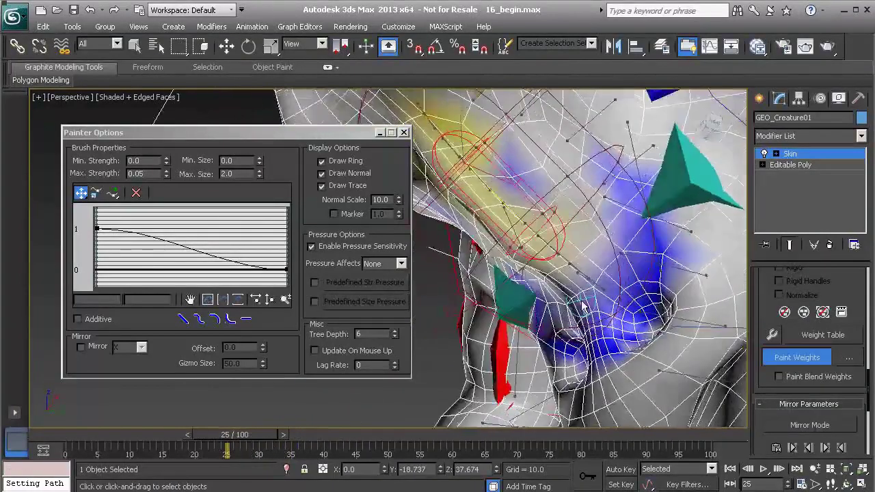
pyautogui.scroll(3, 581, 301)
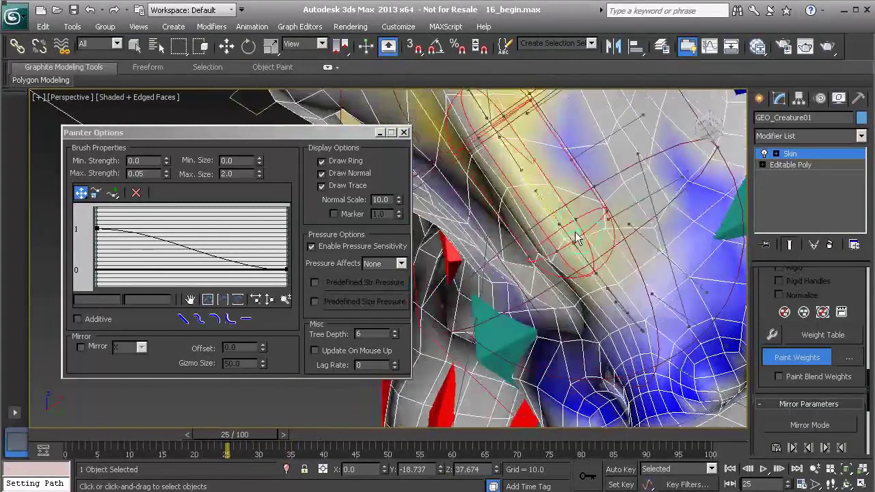
pyautogui.keyDown('alt'); pyautogui.moveTo(571, 246); pyautogui.dragTo(555, 259, button='middle'); pyautogui.keyUp('alt')
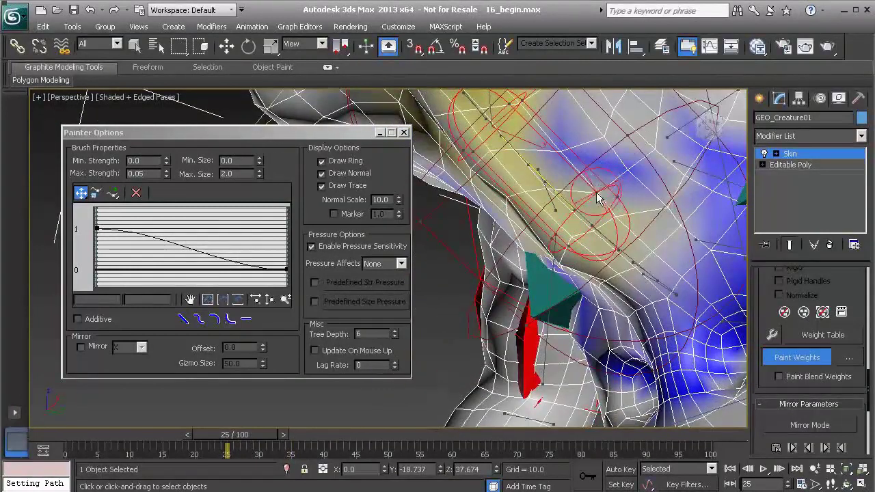
pyautogui.moveTo(609, 188); pyautogui.dragTo(597, 186)
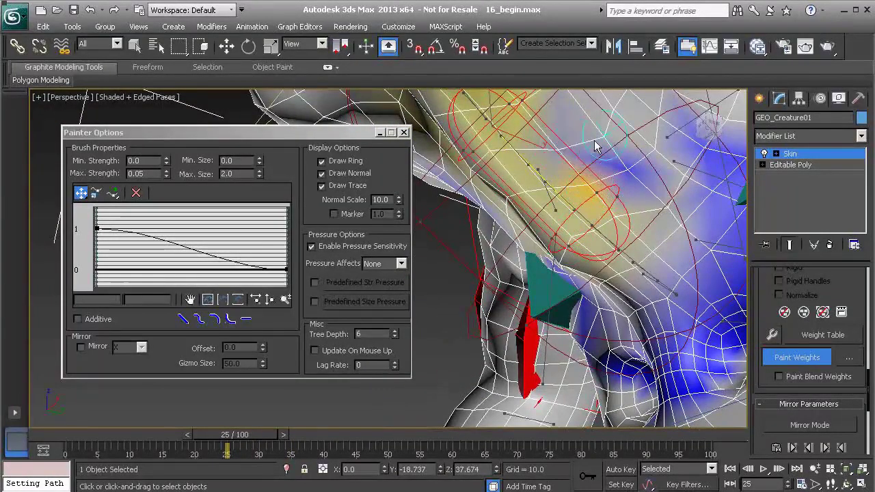
pyautogui.keyDown('alt'); pyautogui.moveTo(603, 142); pyautogui.dragTo(595, 240, button='middle'); pyautogui.keyUp('alt')
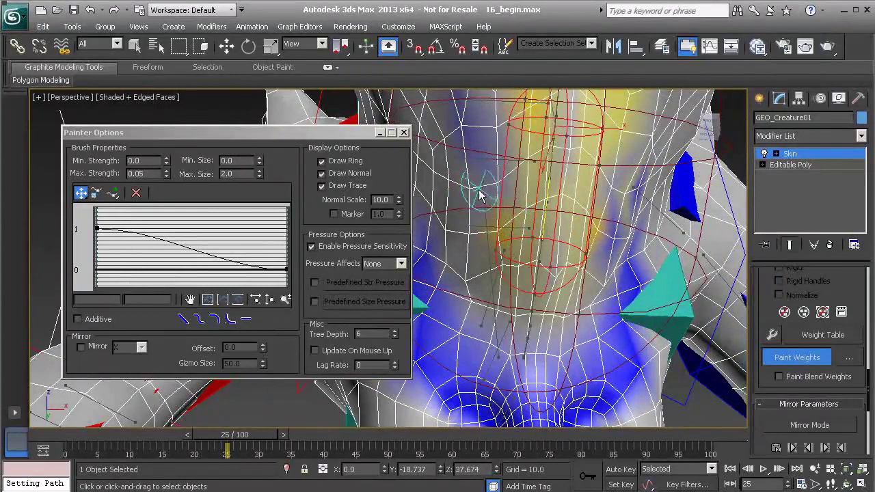
pyautogui.keyDown('alt'); pyautogui.moveTo(479, 196); pyautogui.dragTo(618, 198, button='middle'); pyautogui.keyUp('alt')
# - Examine the throat deformation by moving through the animation to frame 40 and back to frame 0
pyautogui.moveTo(258, 430)
pyautogui.mouseDown()
pyautogui.moveTo(324, 449)
pyautogui.moveTo(257, 445)
pyautogui.moveTo(337, 448)
pyautogui.mouseUp()
pyautogui.moveTo(472, 315)
pyautogui.keyDown('alt'); pyautogui.mouseDown(button='middle')
pyautogui.moveTo(482, 324)
pyautogui.moveTo(467, 328)
pyautogui.moveTo(586, 265)
pyautogui.mouseUp(button='middle'); pyautogui.keyUp('alt')
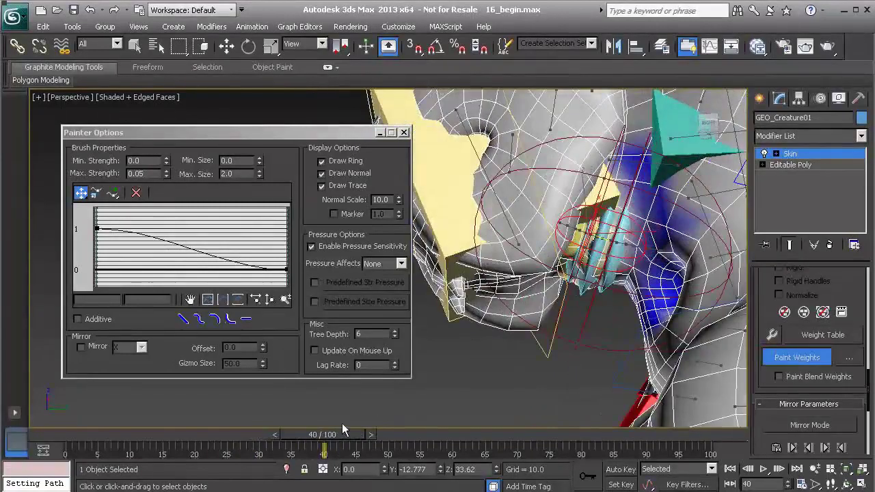
pyautogui.moveTo(341, 433); pyautogui.dragTo(240, 434)
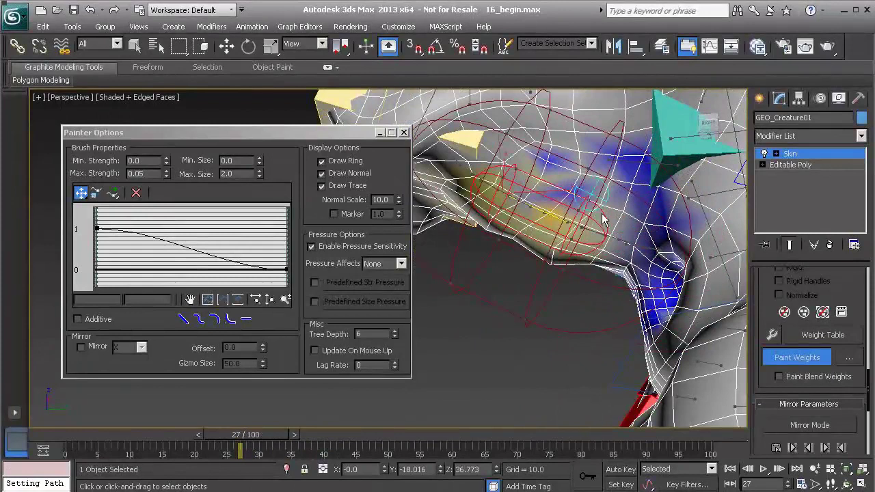
pyautogui.keyDown('alt'); pyautogui.moveTo(521, 233); pyautogui.dragTo(565, 246, button='middle'); pyautogui.keyUp('alt')
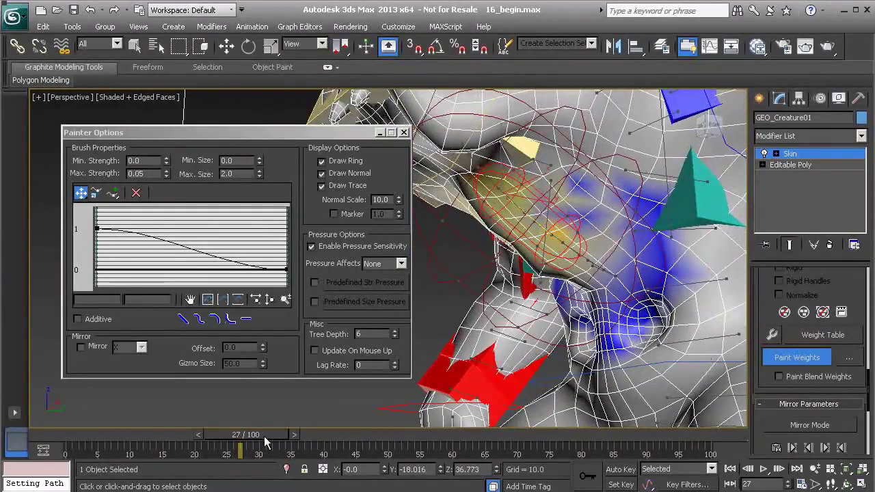
pyautogui.moveTo(264, 437); pyautogui.dragTo(93, 449)
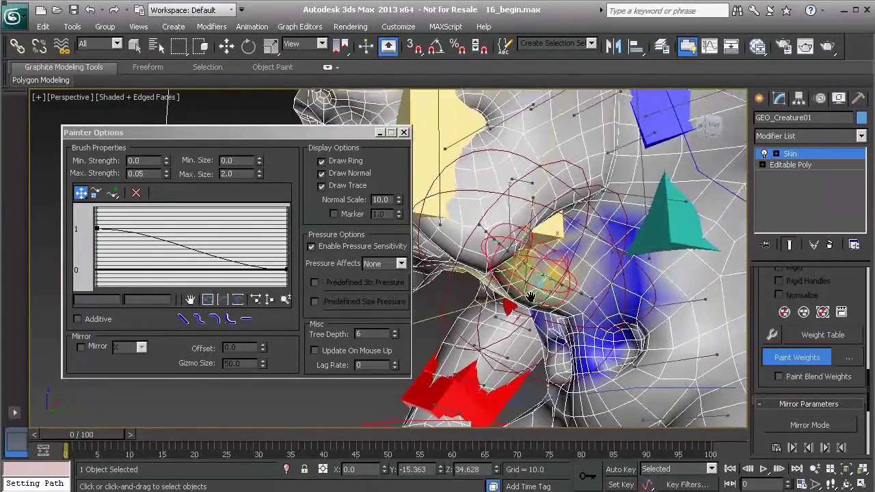